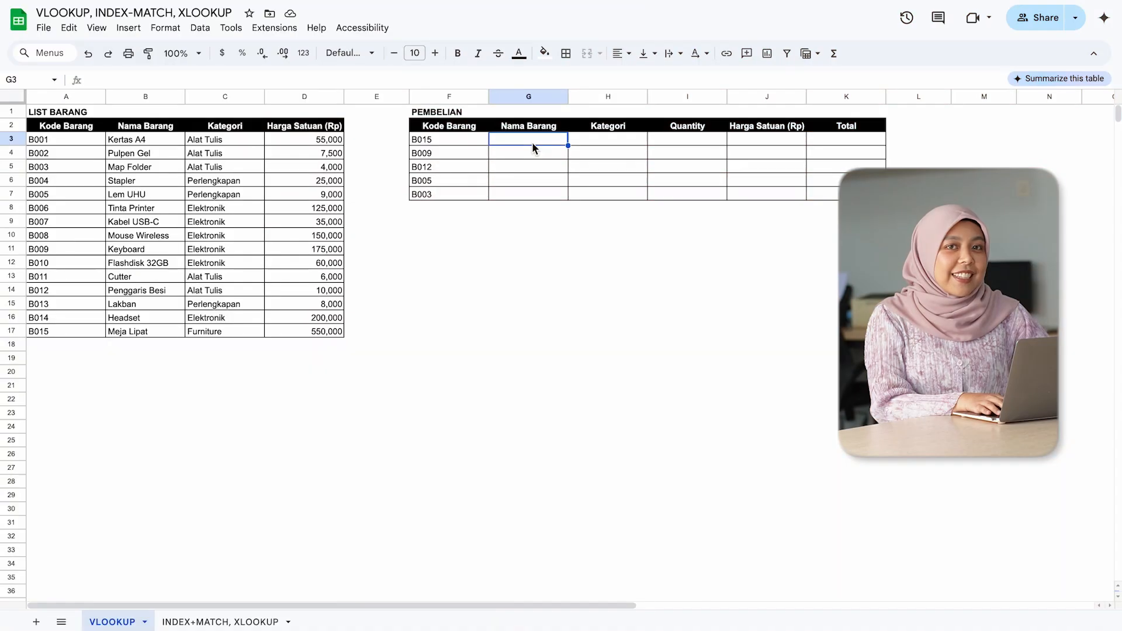
Enter =VLOOKUP(F3,A2:D17,2,0) in G3 to look up the first purchase row's Nama Barang.
text(=vl)
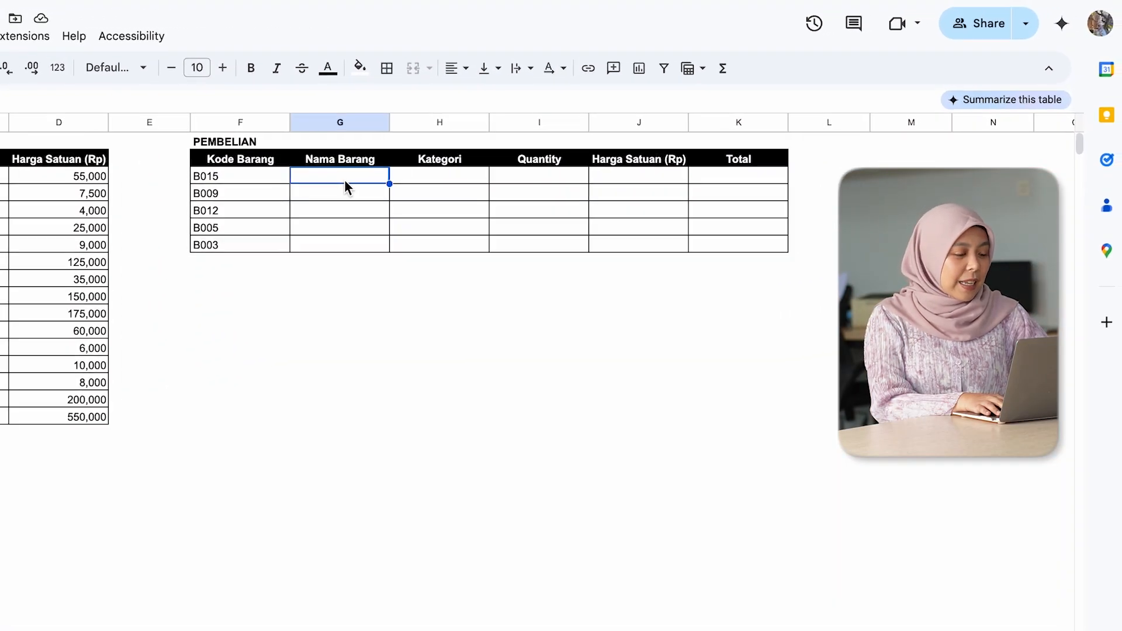
key(Tab)
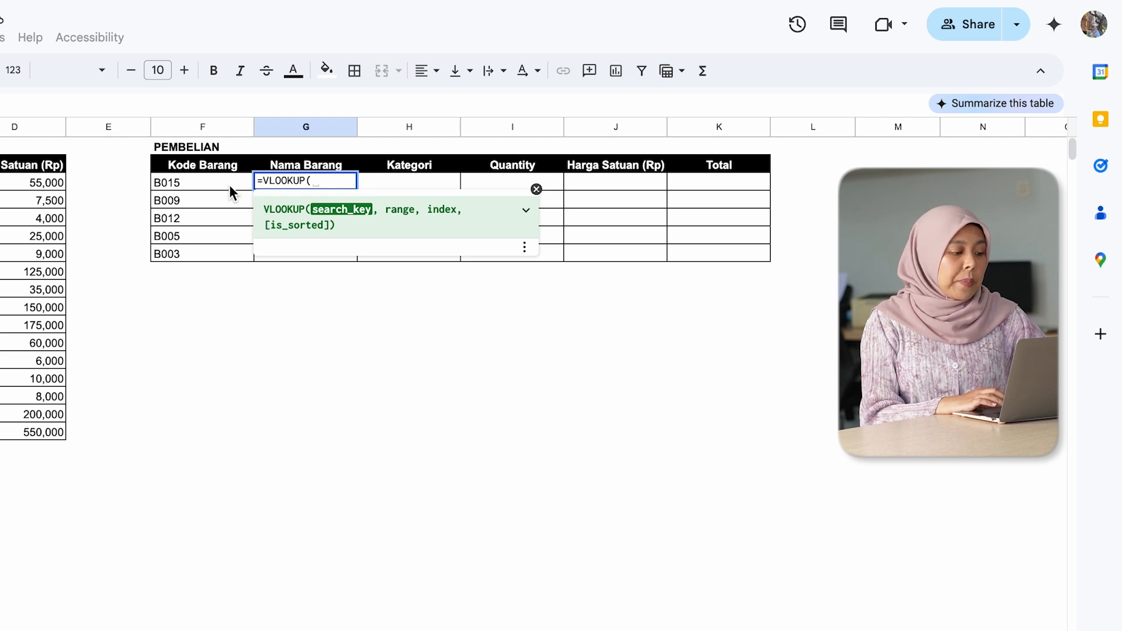
click(229, 185)
text(,)
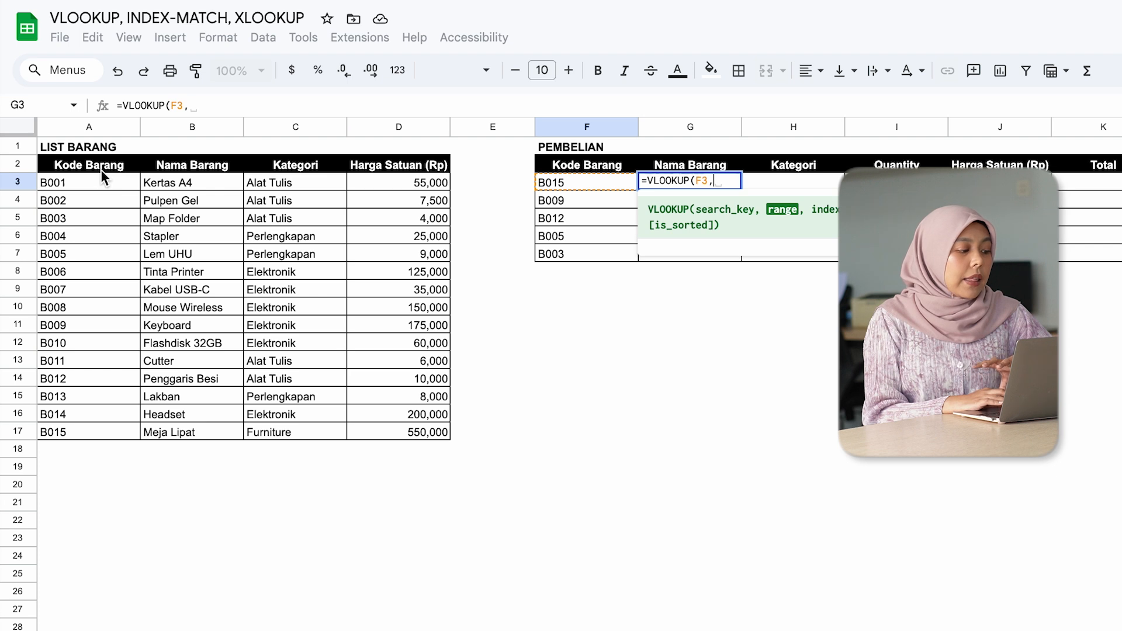
drag(101, 168, 394, 432)
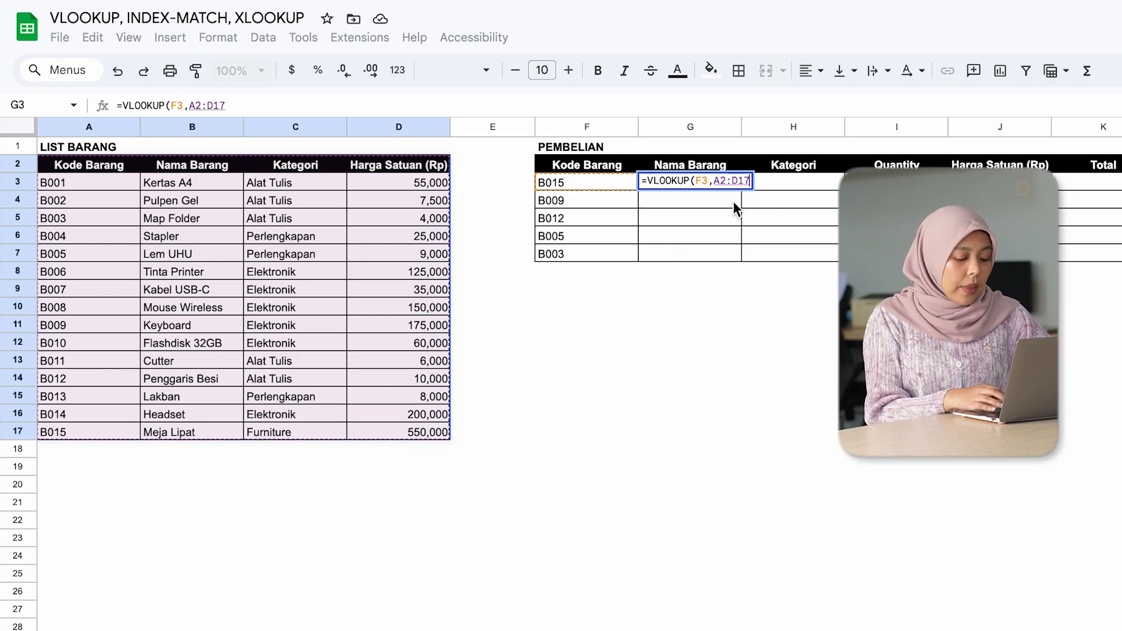
text(,)
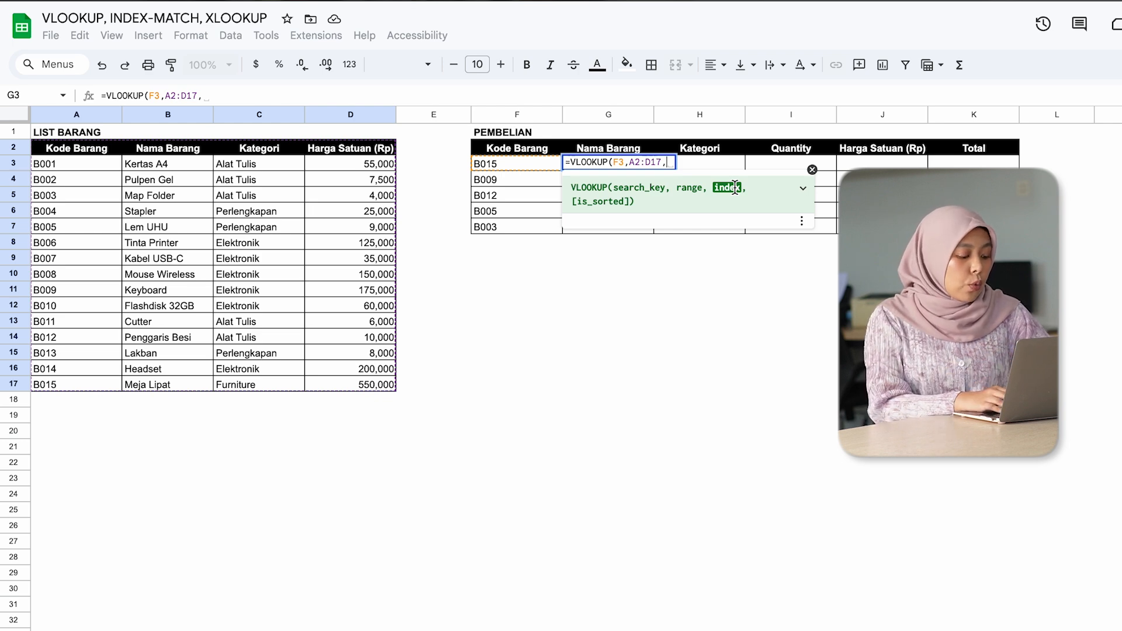
text(2,)
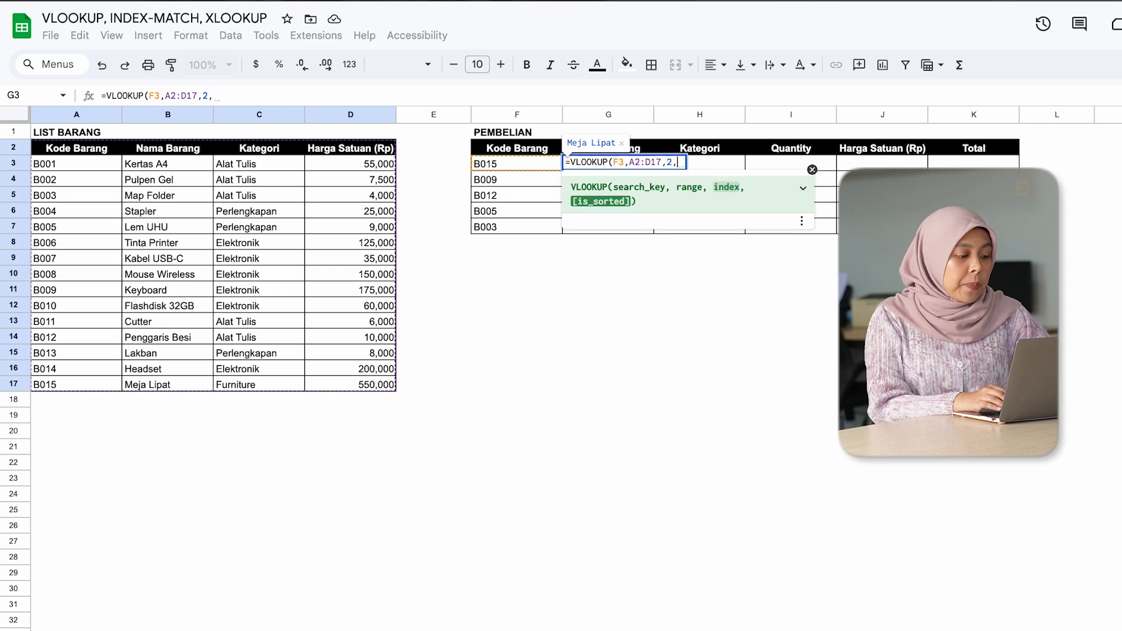
text(0)
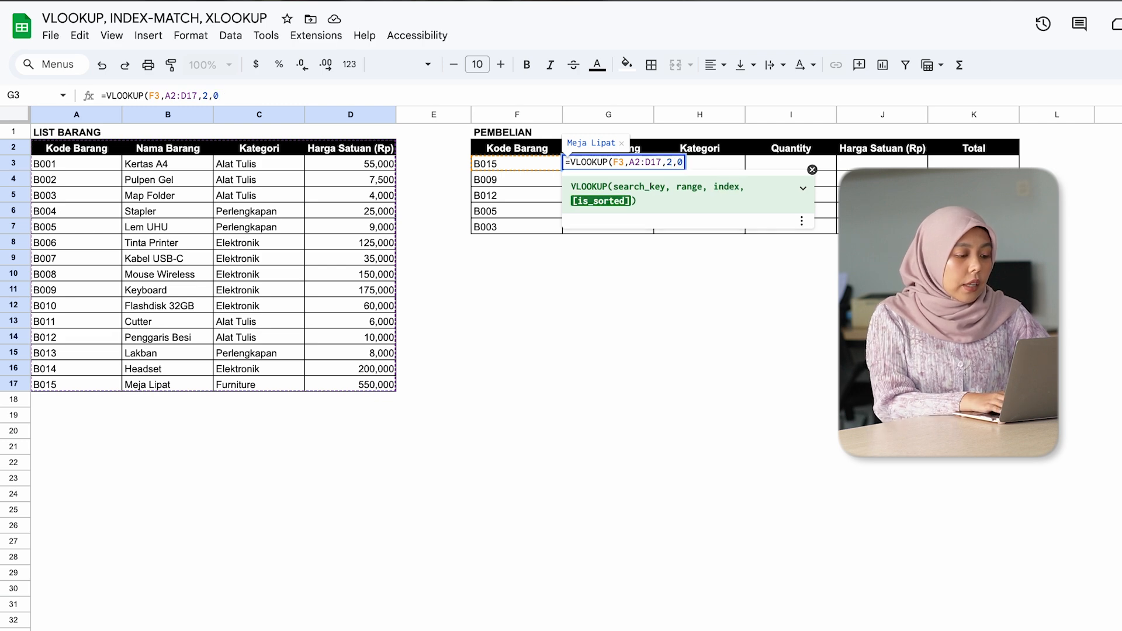
text())
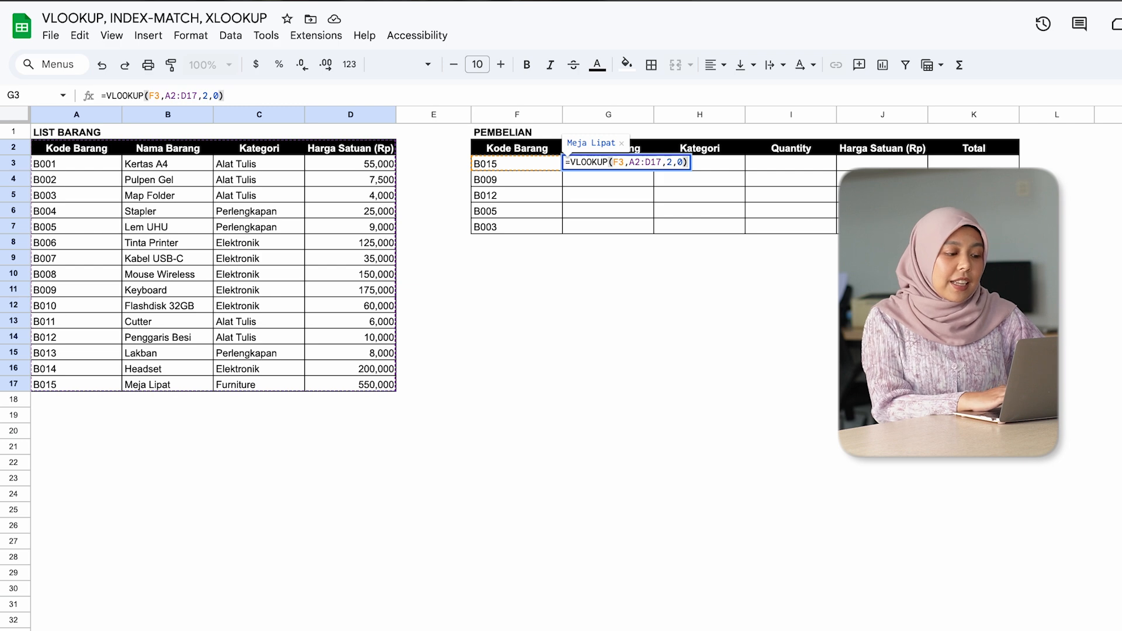
key(Return)
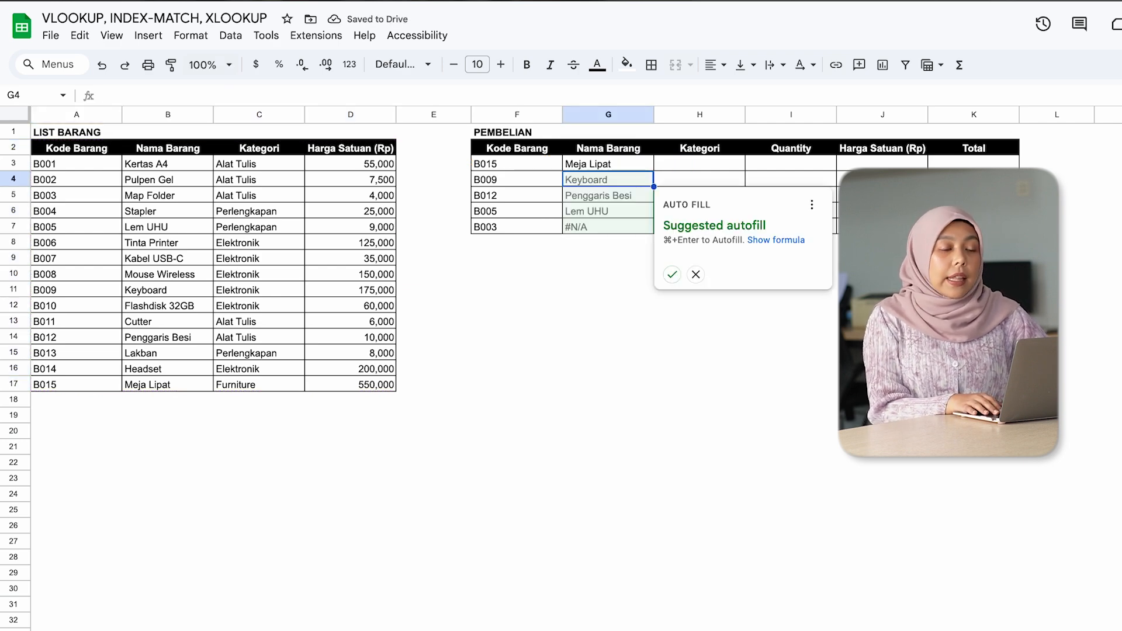
Try to fill the G3 formula down through G8, inspect the copied formula in G7, and undo the fill.
click(629, 163)
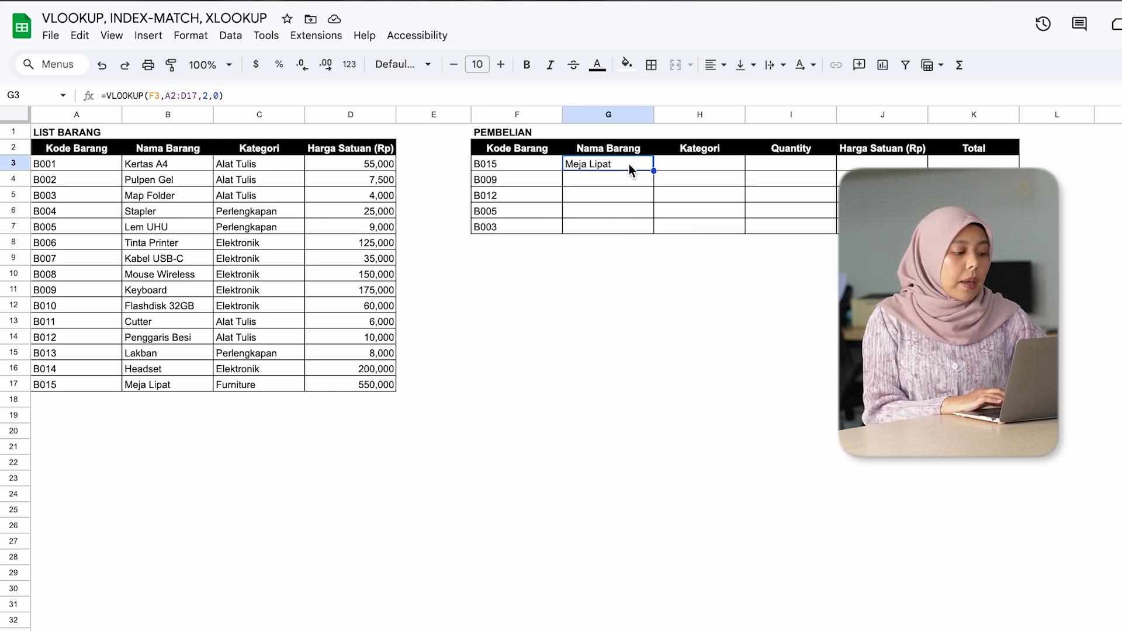
drag(653, 170, 654, 237)
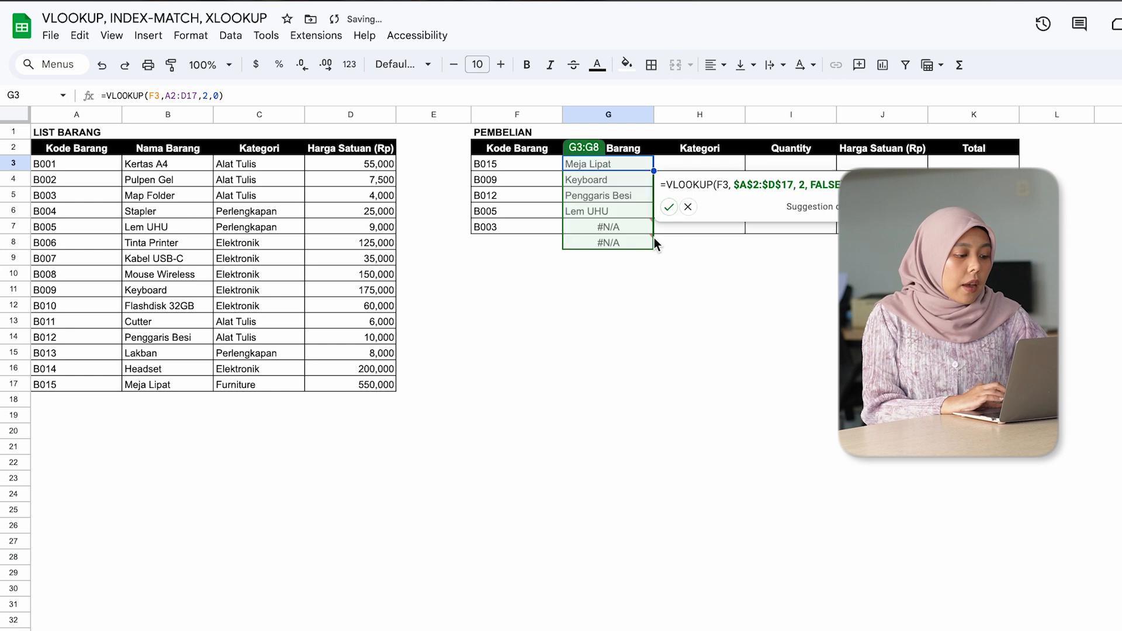
click(637, 227)
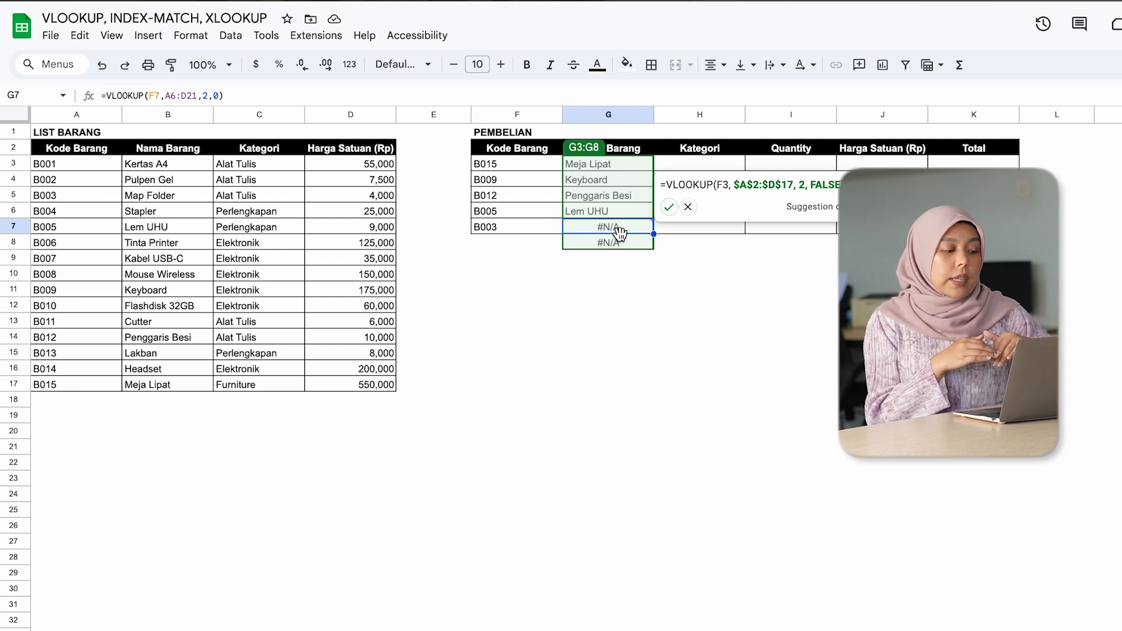
click(534, 246)
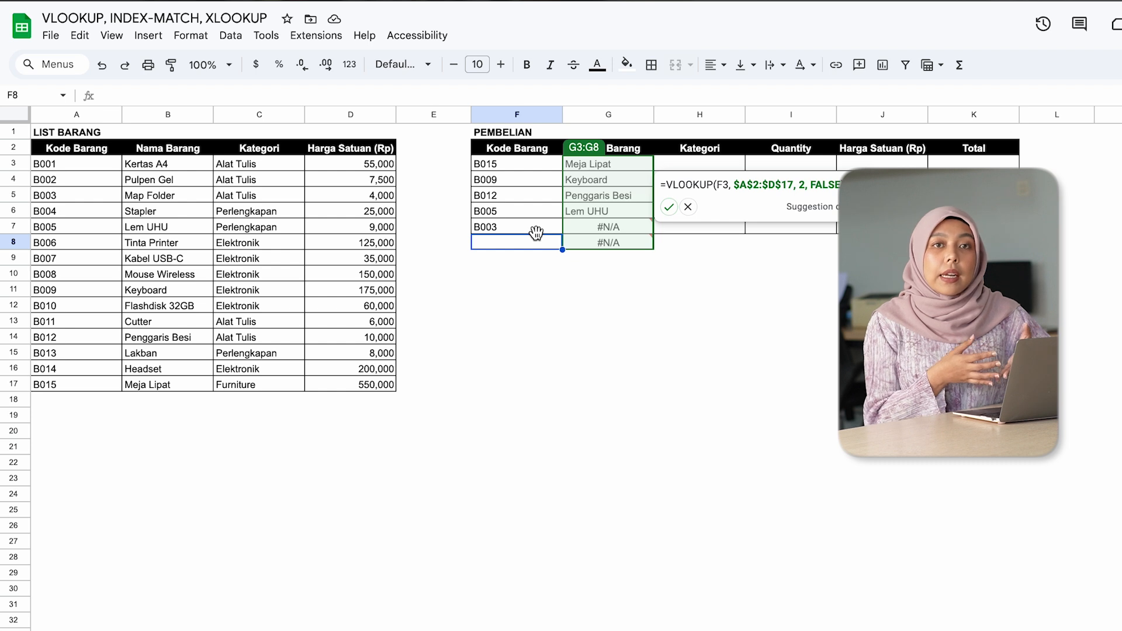
click(635, 232)
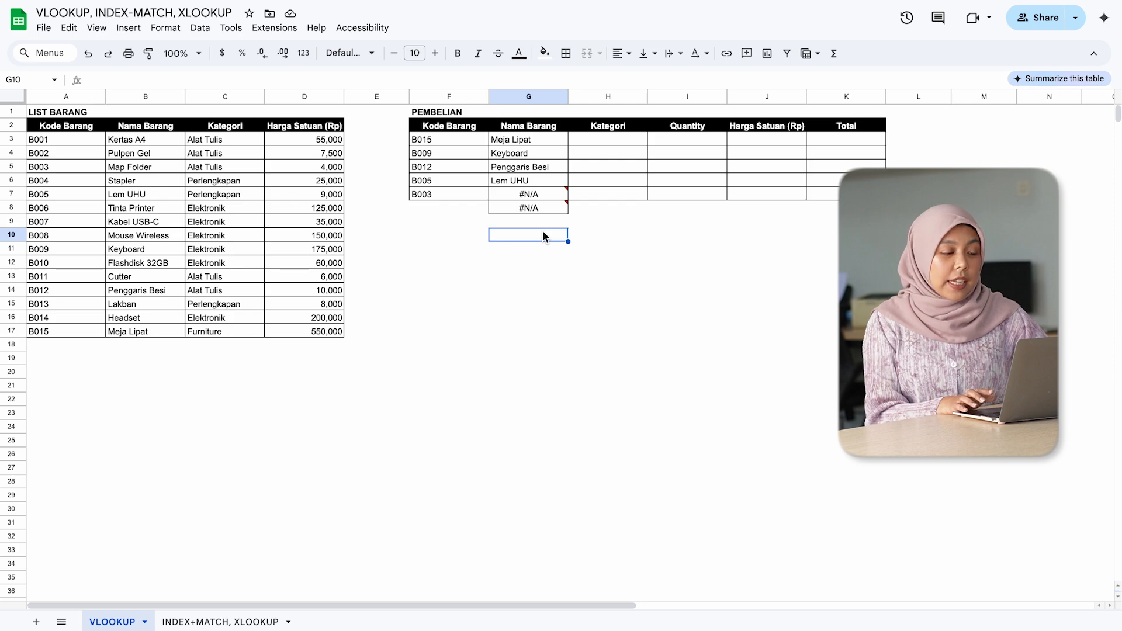
key(super+z)
Make the lookup range in the G3 formula absolute as $A$2:$D$17.
double_click(543, 140)
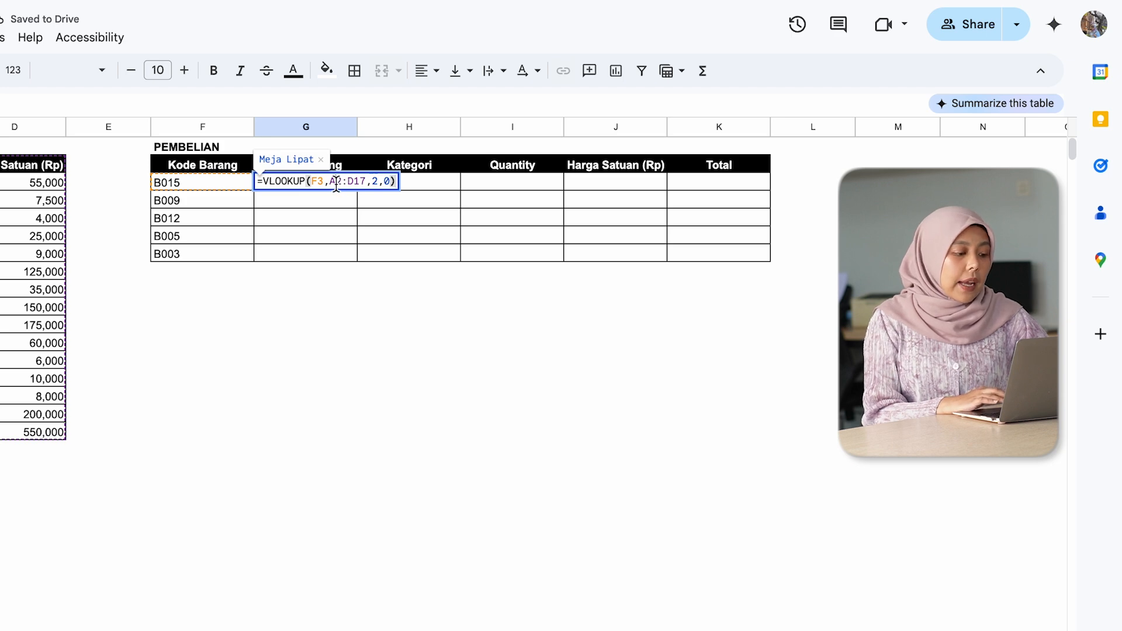
click(329, 182)
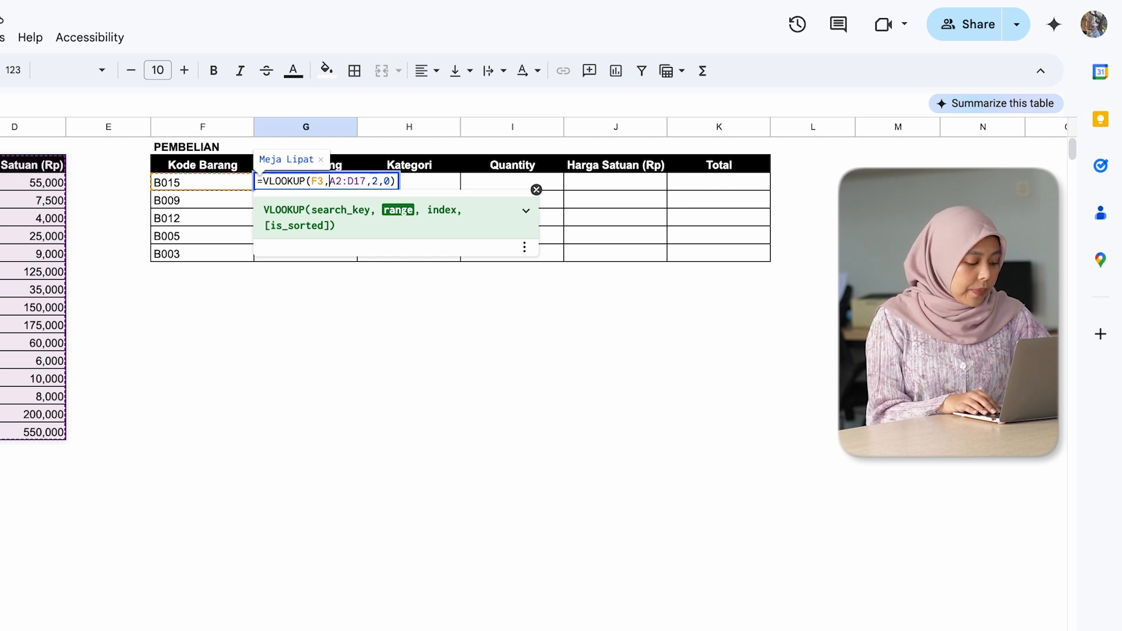
text($)
key(Right)
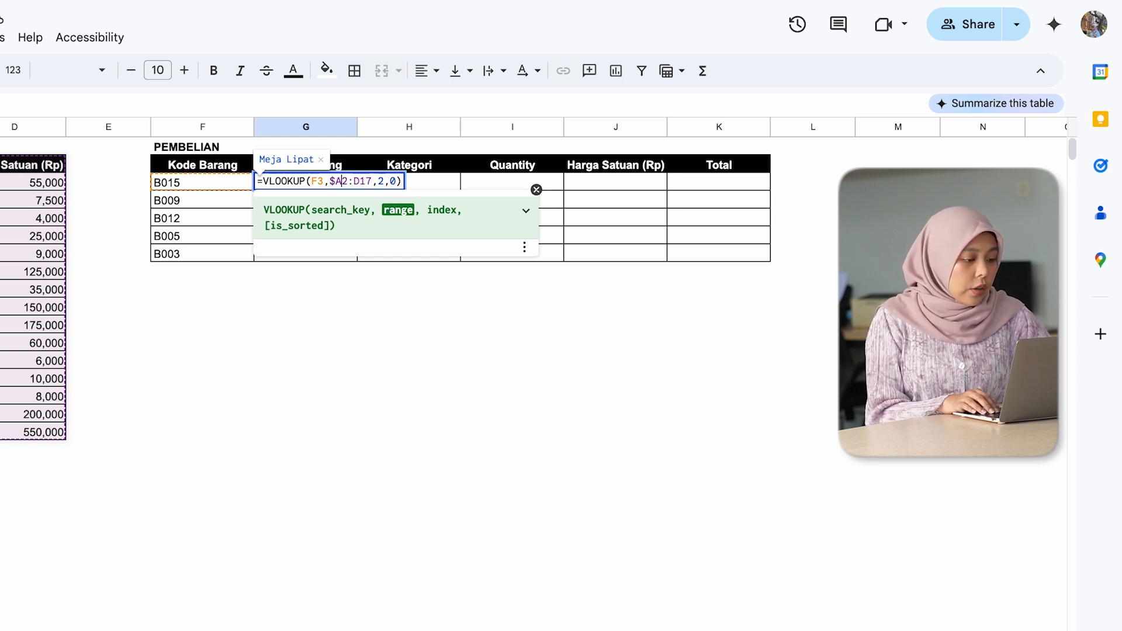
text($)
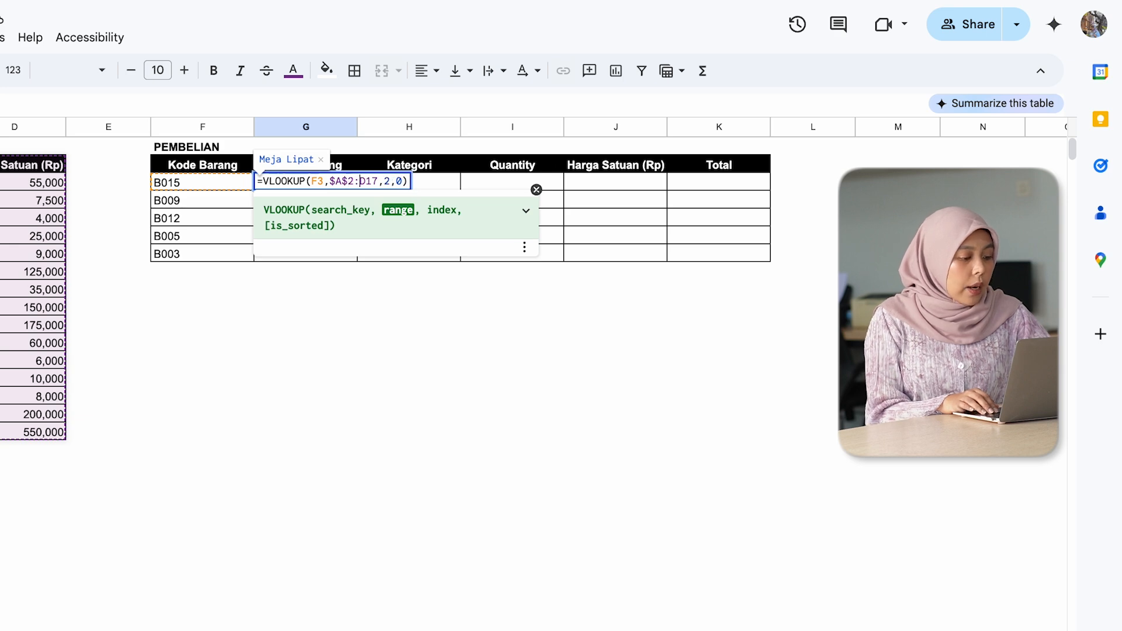
key(Right)
key(Right)
text($A)
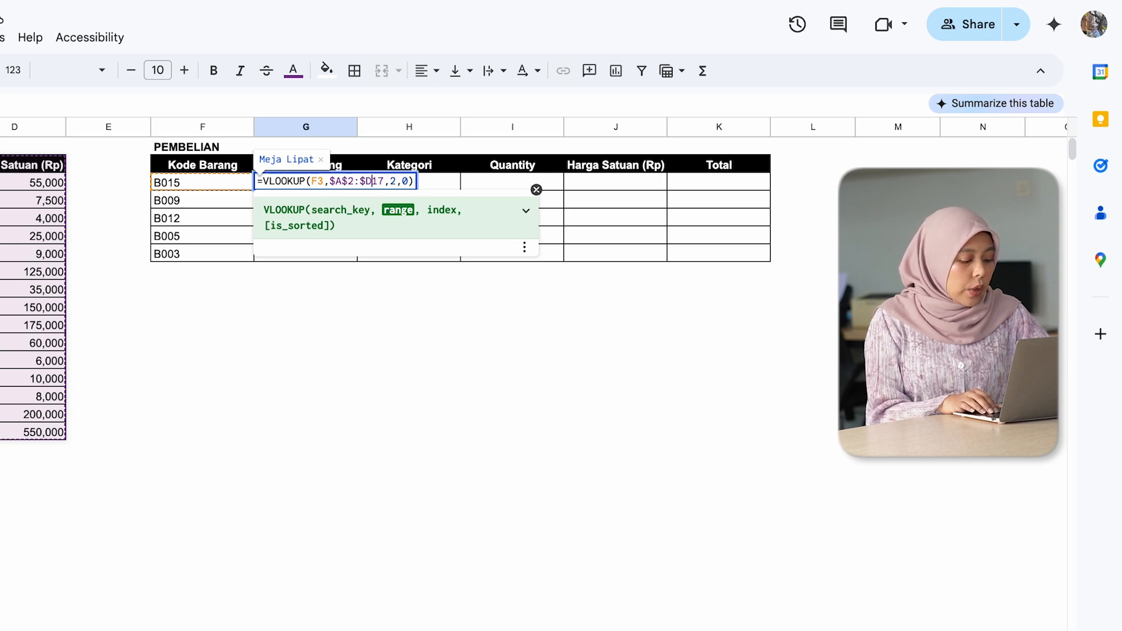
text($)
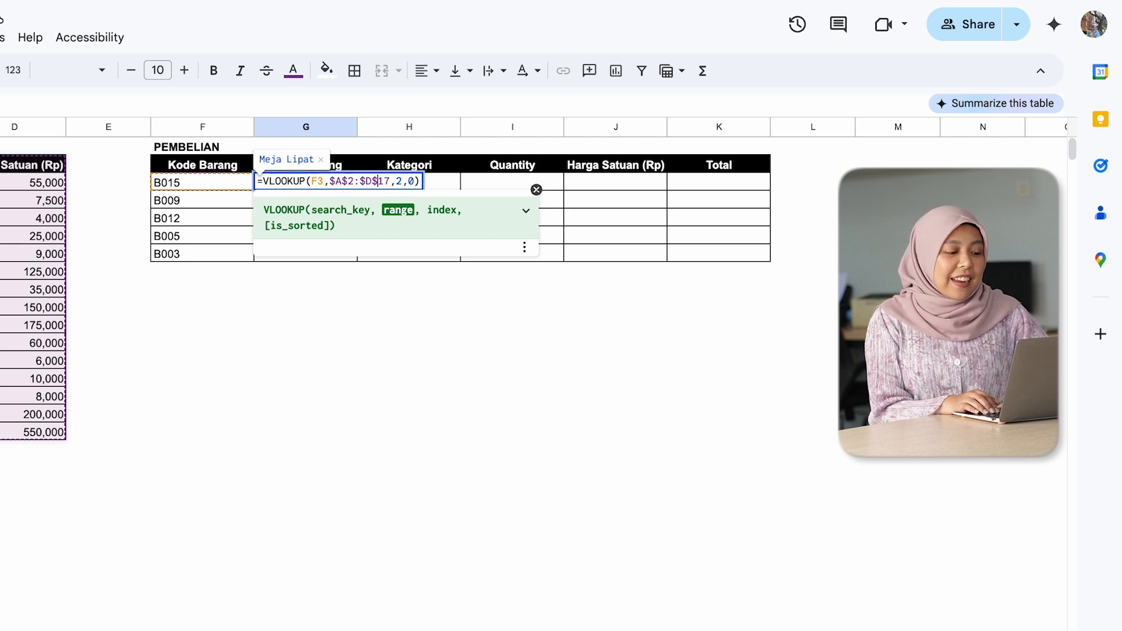
key(End)
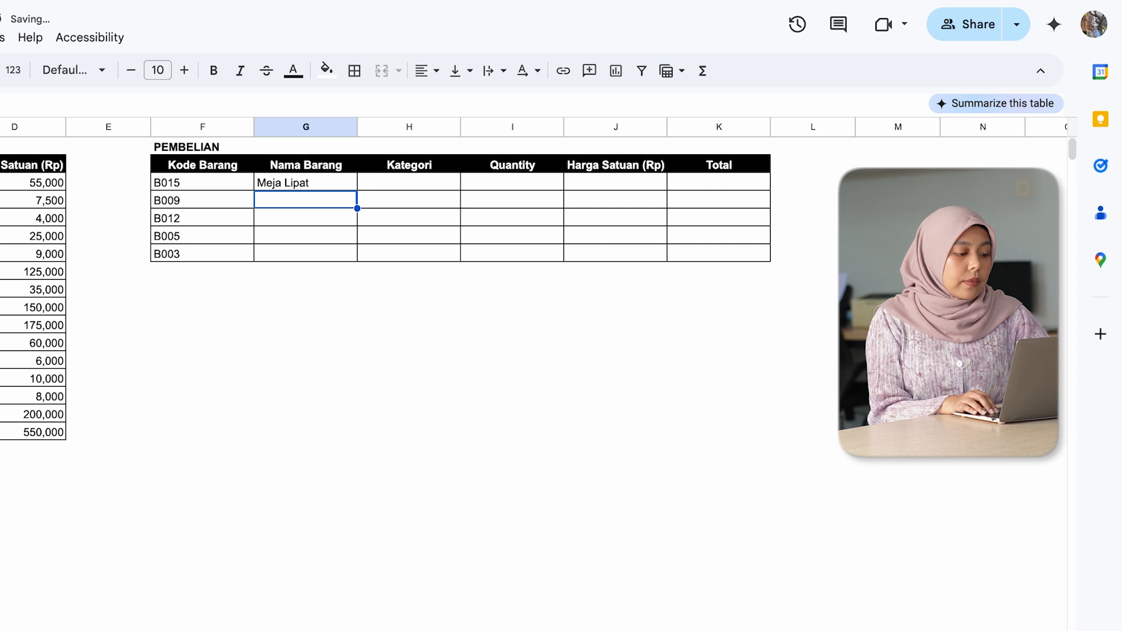
Fill the G3 formula down the Nama Barang column to G7 and check the copied formula in G7.
click(305, 182)
drag(358, 191, 357, 262)
key(Up)
key(Down)
key(Down)
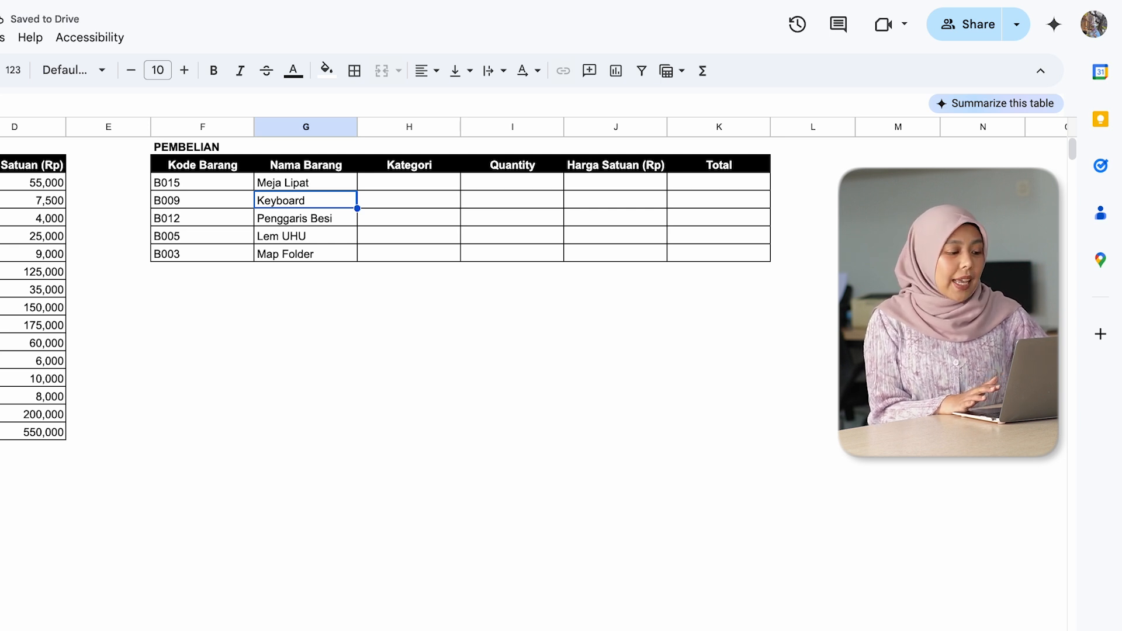
key(Down)
key(Down)
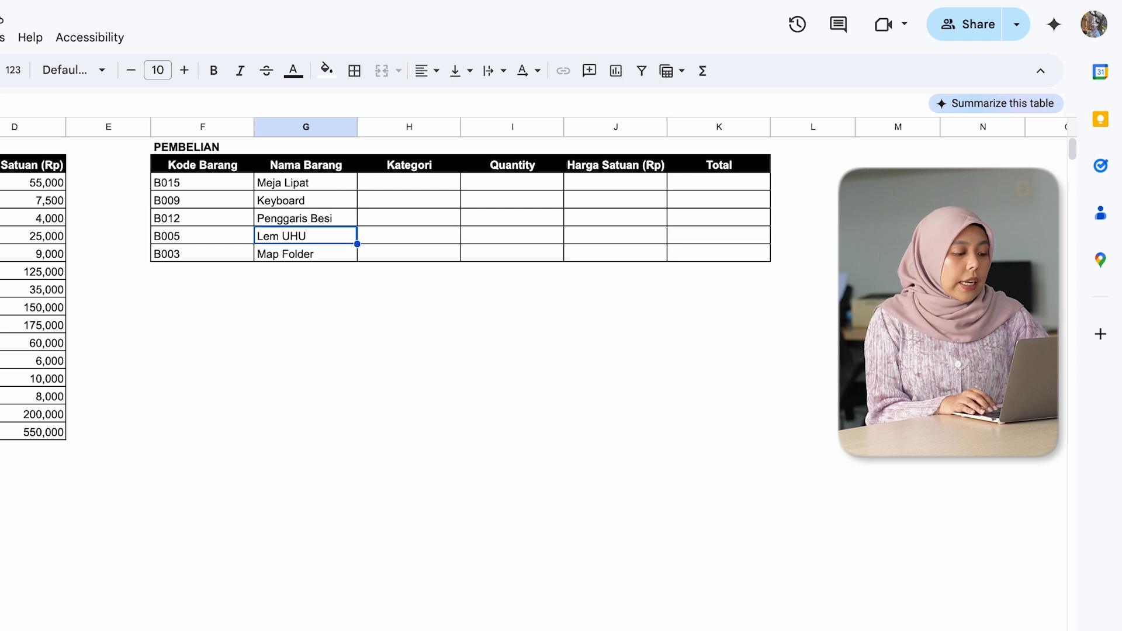
double_click(342, 253)
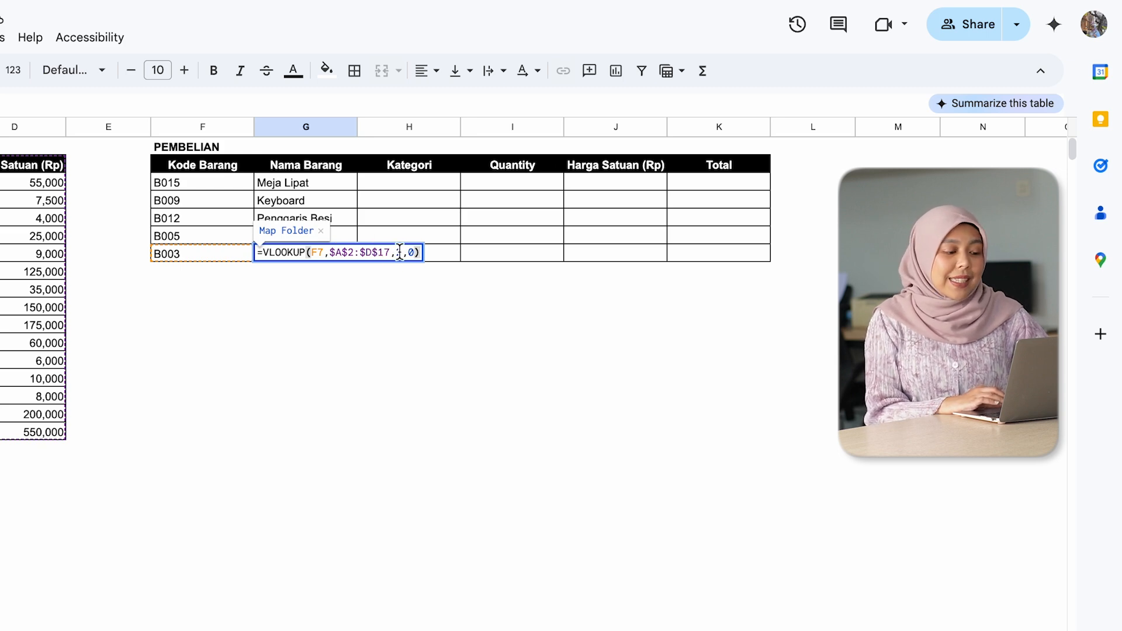
key(Return)
Reuse the G3 formula in H3 as =VLOOKUP(F3,$A$2:$D$17,3,0) and autofill the Kategori column down to H7.
key(Up)
key(Up)
key(Up)
key(Up)
key(Up)
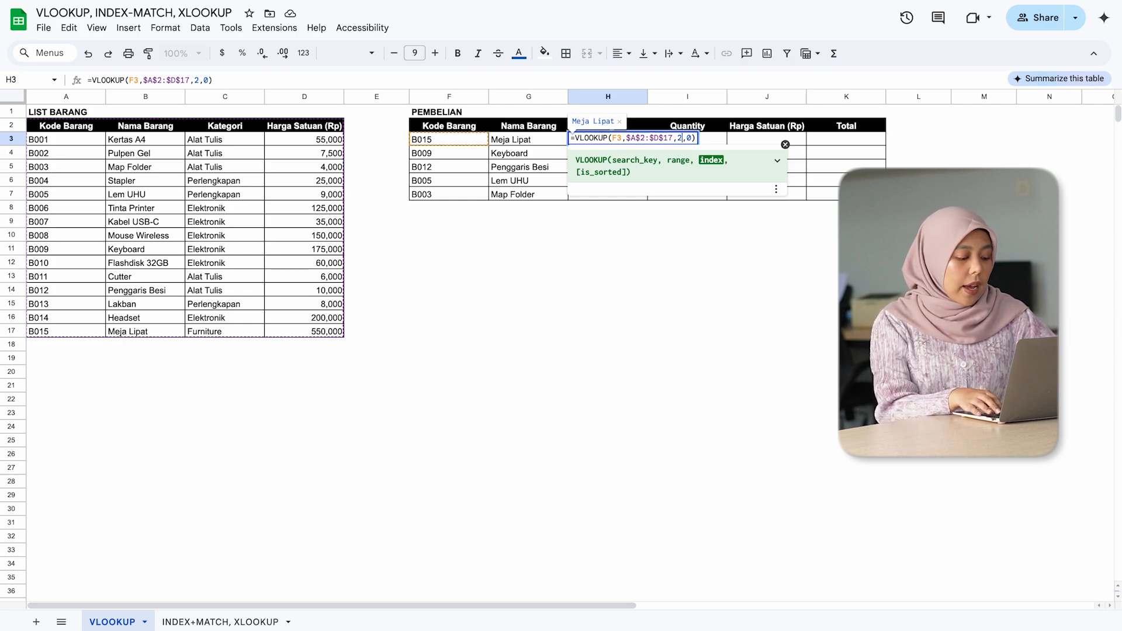
key(Return)
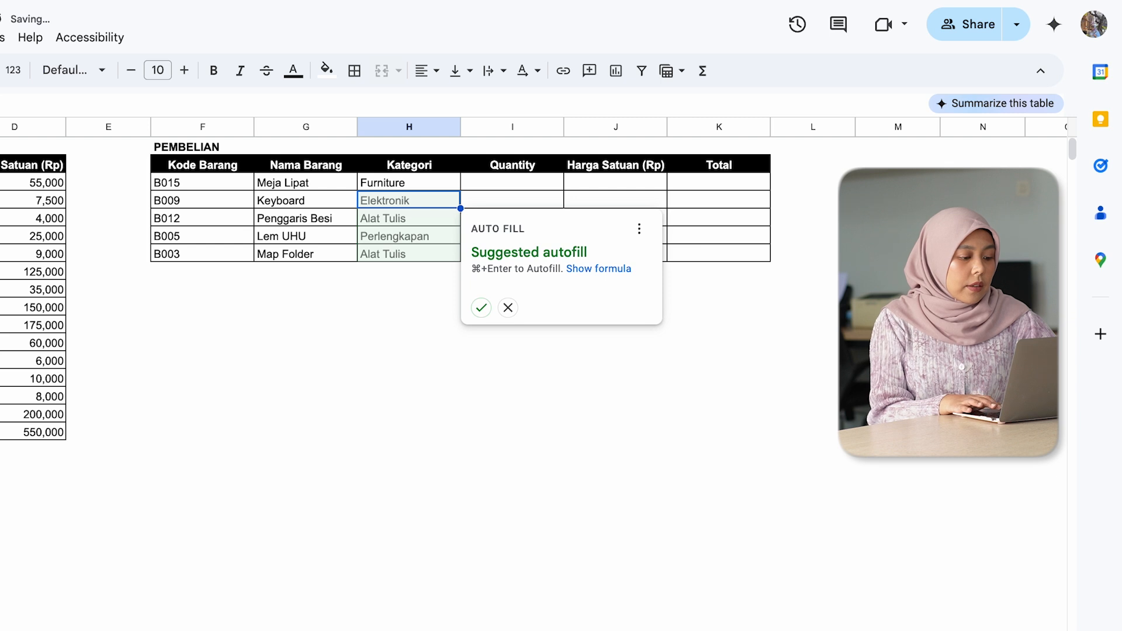
key(super+Return)
Copy the H3 formula text unchanged into J3, the first Harga Satuan (Rp) cell of the PEMBELIAN table.
key(Up)
key(Right)
key(Left)
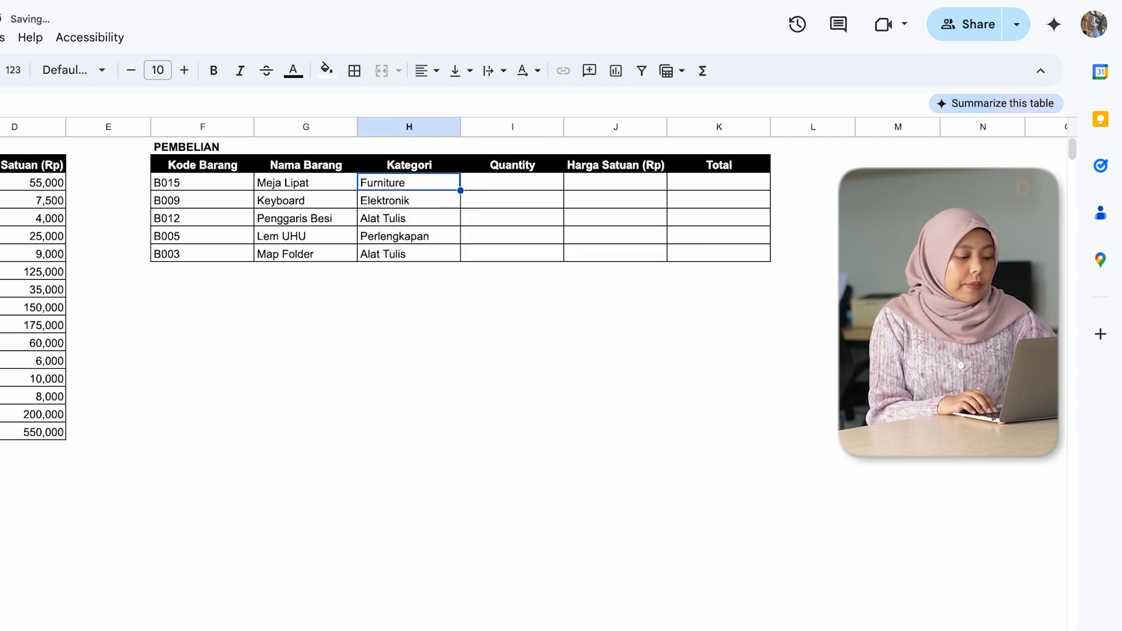
key(F2)
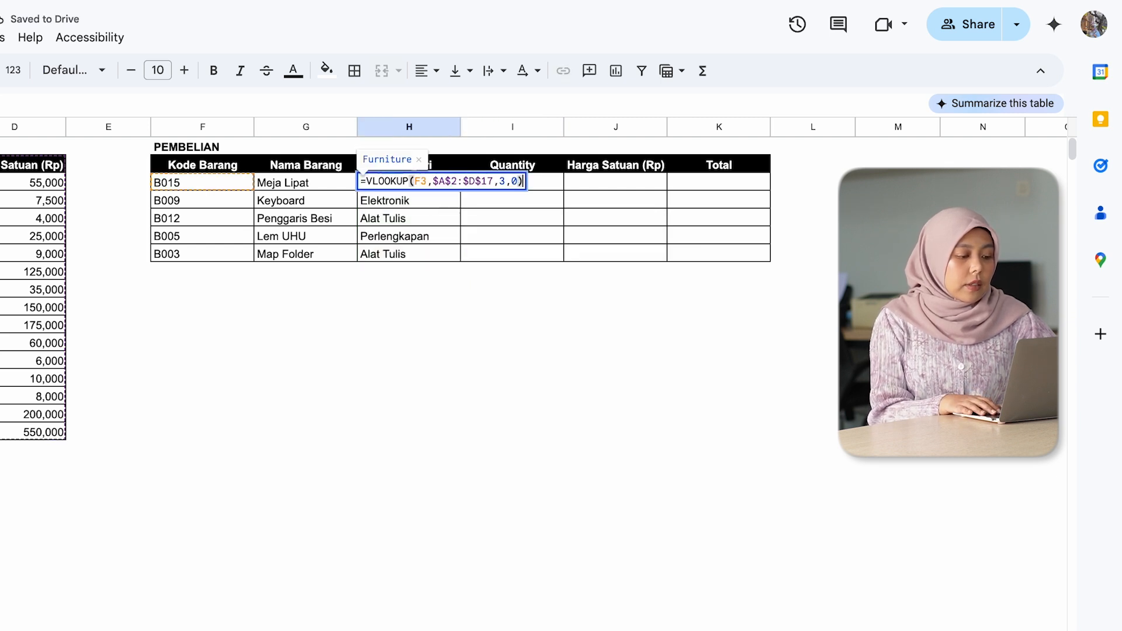
key(Escape)
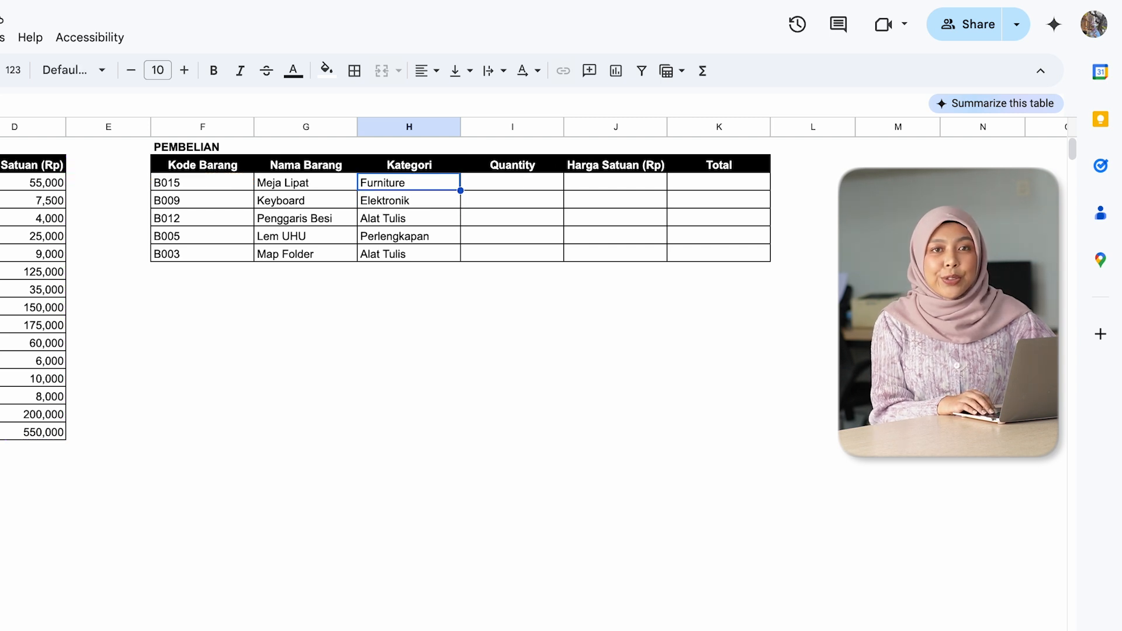
key(Right)
key(Right)
key(F2)
text(=VLOOKUP(F3,$A$2:$D$17,3,0))
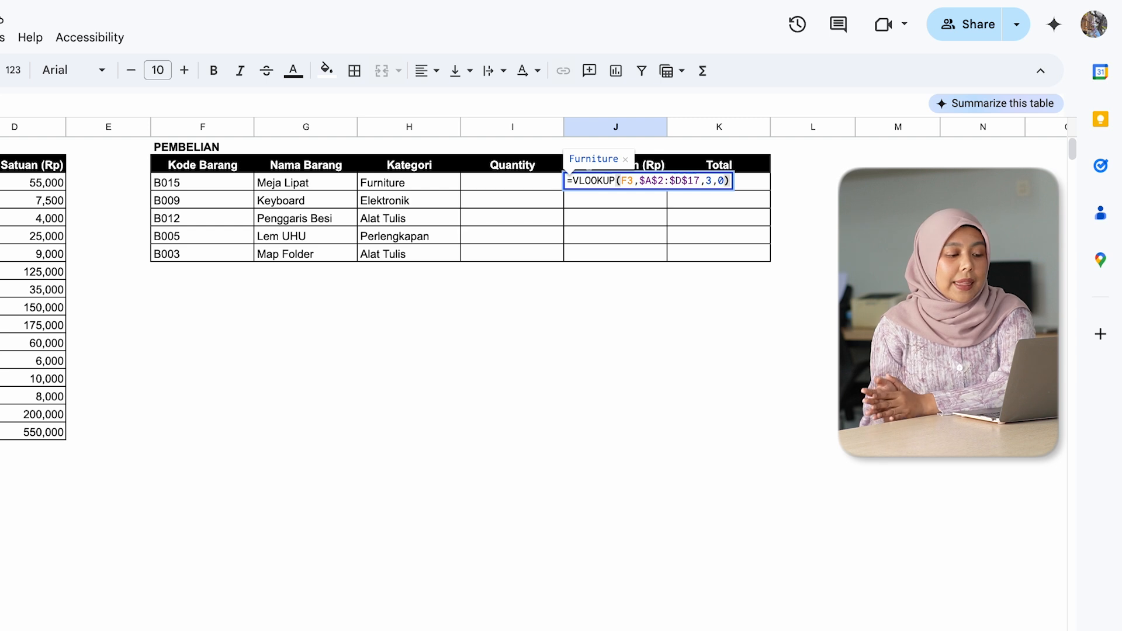
Set the column index in the J3 formula to 4 and autofill the Harga Satuan (Rp) column down to J7.
key(Left)
key(Left)
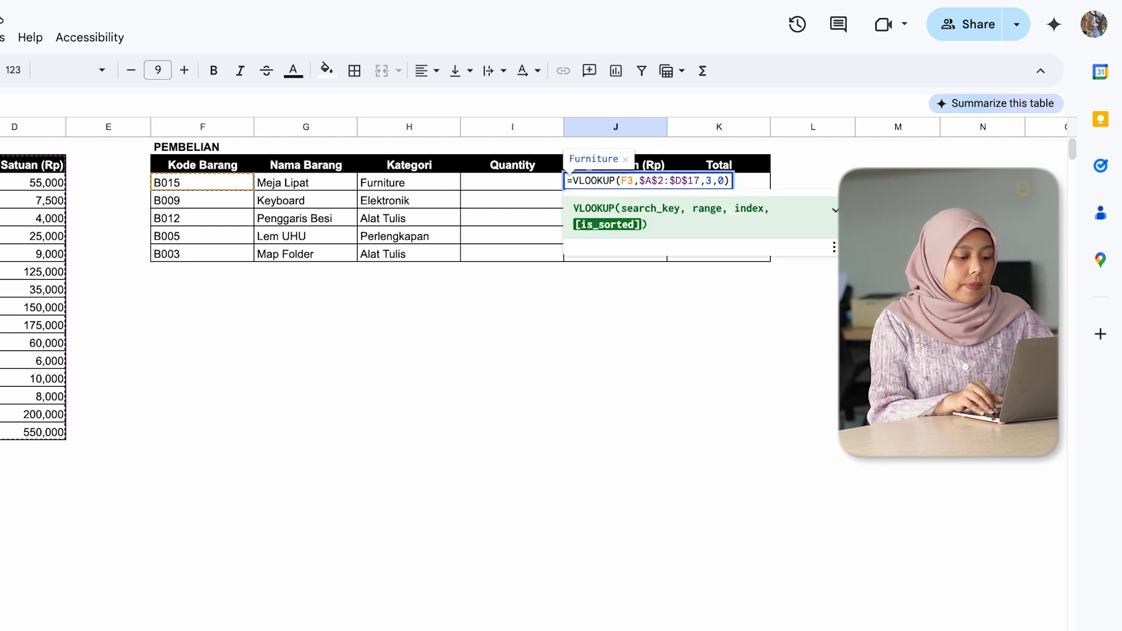
key(Left)
key(BackSpace)
text(4)
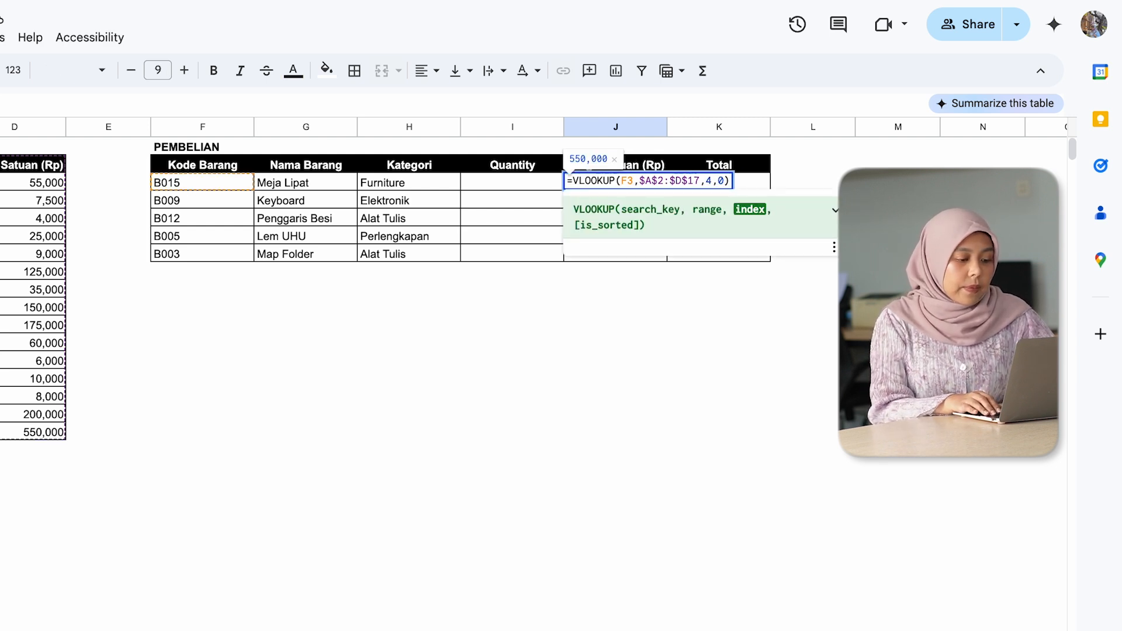
key(Return)
key(ctrl+Return)
Enter the quantities 2, 3, 1, 2 and 2 in cells I3 through I7.
key(Left)
key(Up)
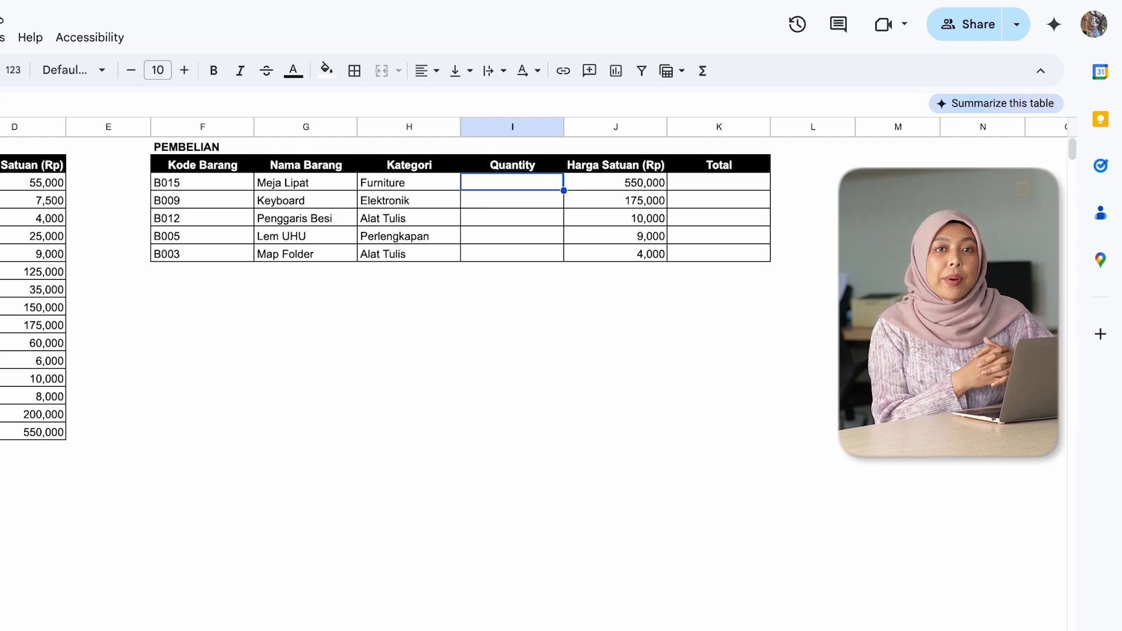
text(2)
key(Return)
text(3)
key(Return)
text(1)
key(Return)
text(2)
key(Return)
text(2)
key(Return)
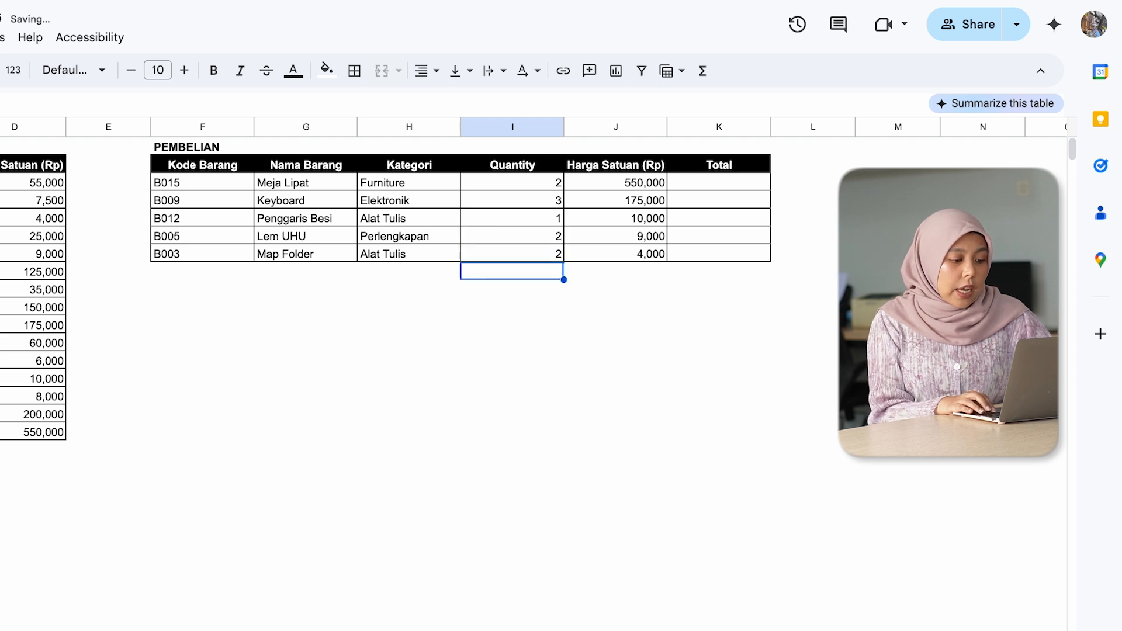
Calculate the first Total in K3 as quantity times unit price, =I3*J3, and autofill the Total column.
key(Right)
key(Up)
key(Up)
key(Right)
key(Up)
key(Up)
key(Up)
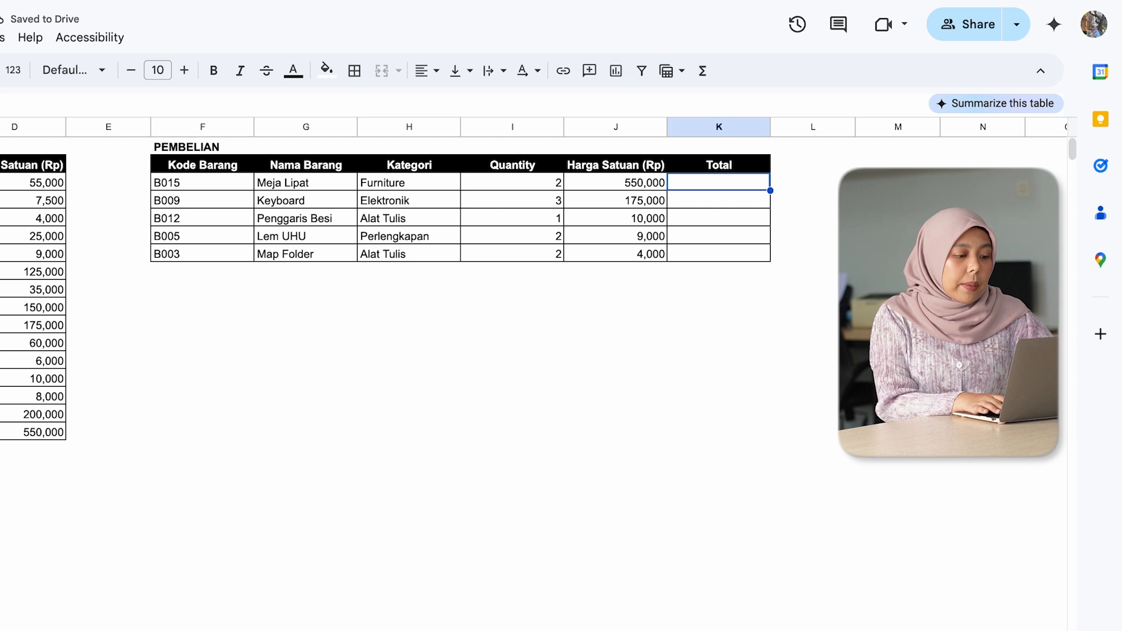
text(=)
key(Left)
key(Left)
key(Left)
key(Right)
text(*)
key(Left)
key(Return)
key(ctrl+Return)
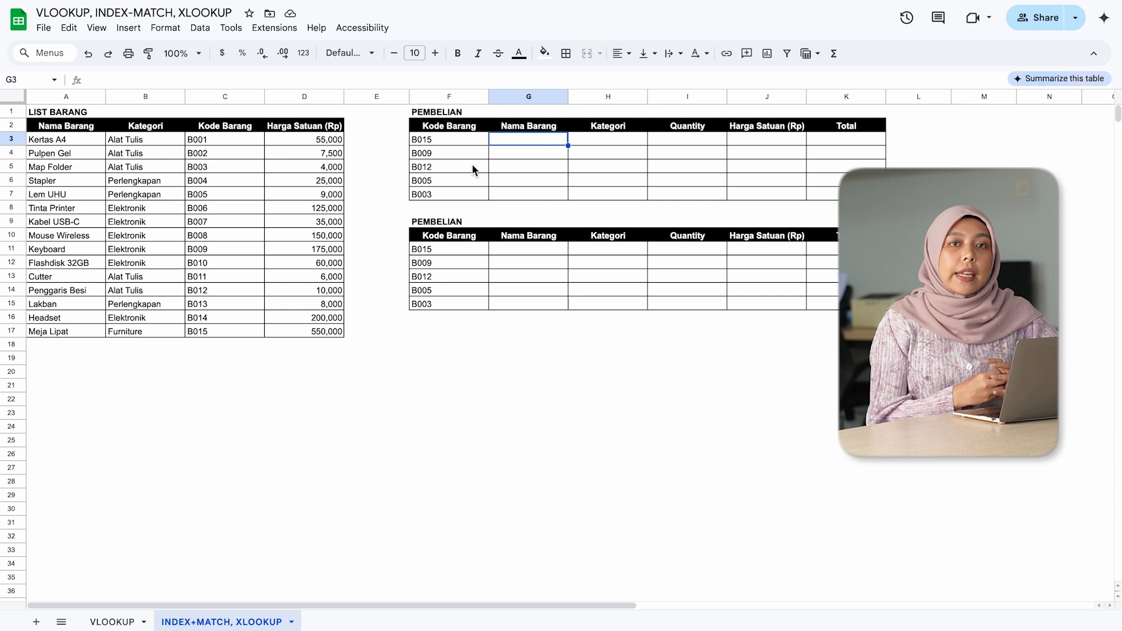
Begin an INDEX formula in G3 of the INDEX+MATCH, XLOOKUP sheet with A2:D17 as the reference range.
text(=)
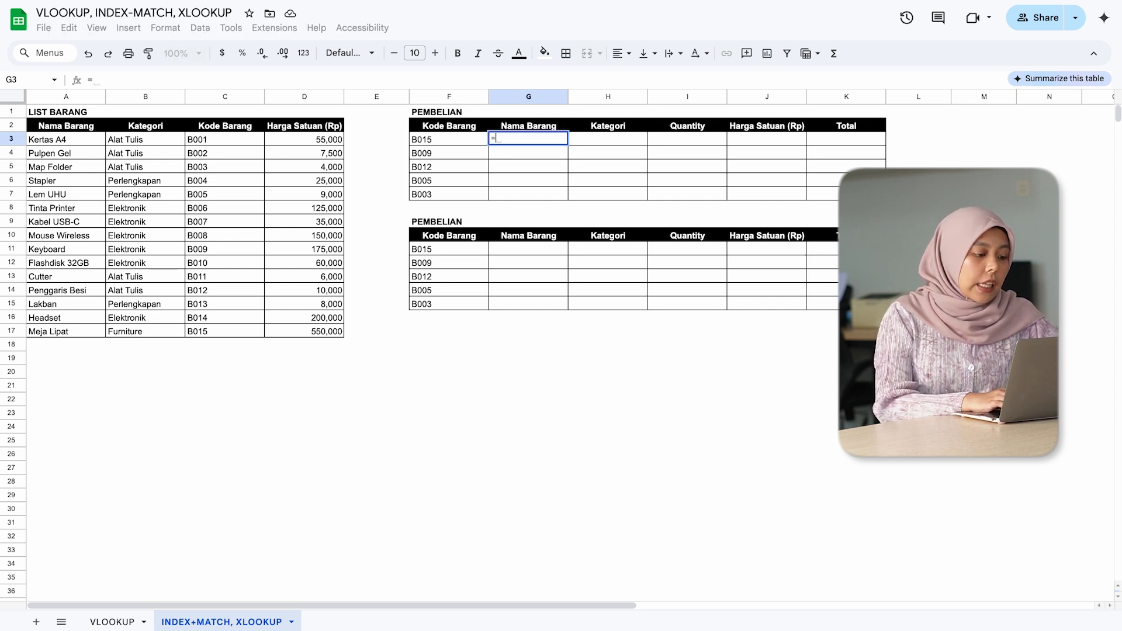
text(index)
key(Tab)
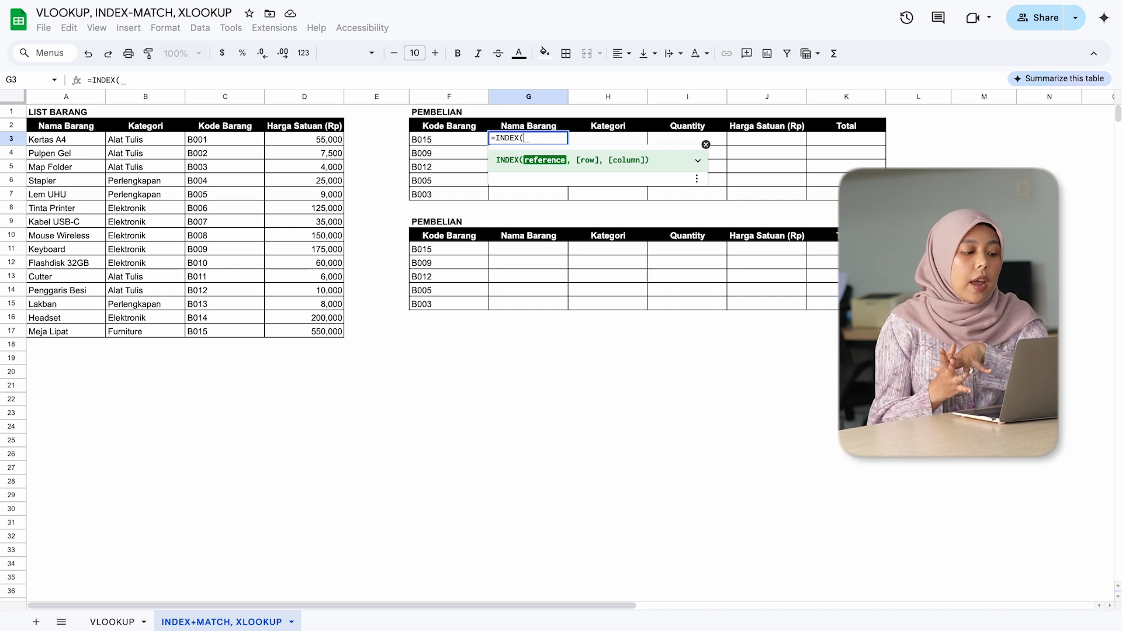
drag(69, 129, 293, 332)
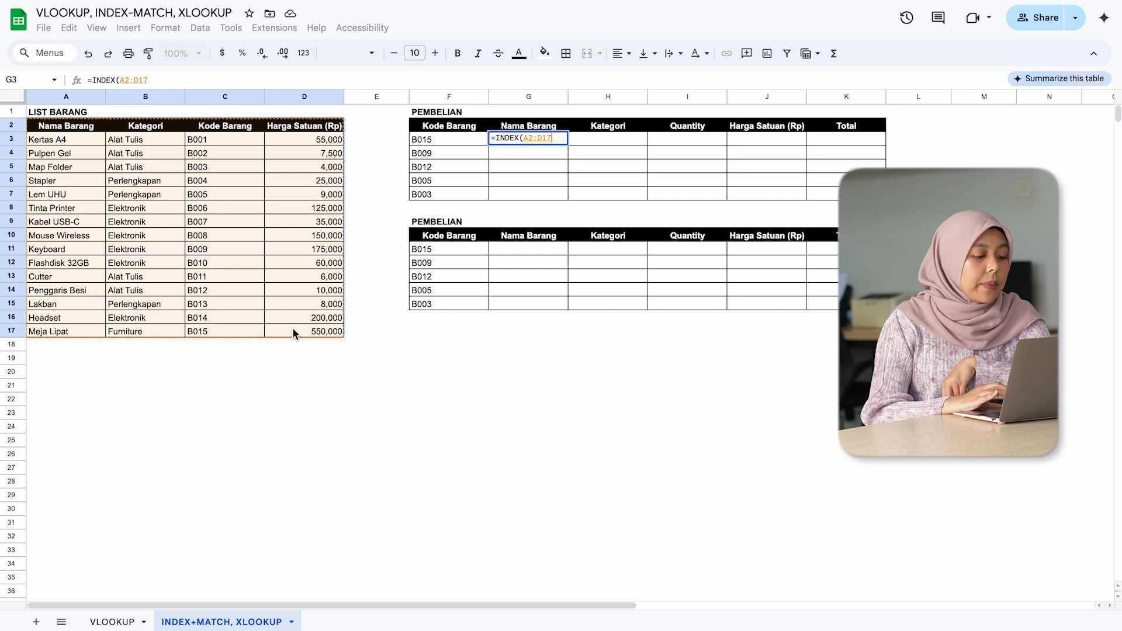
text(,)
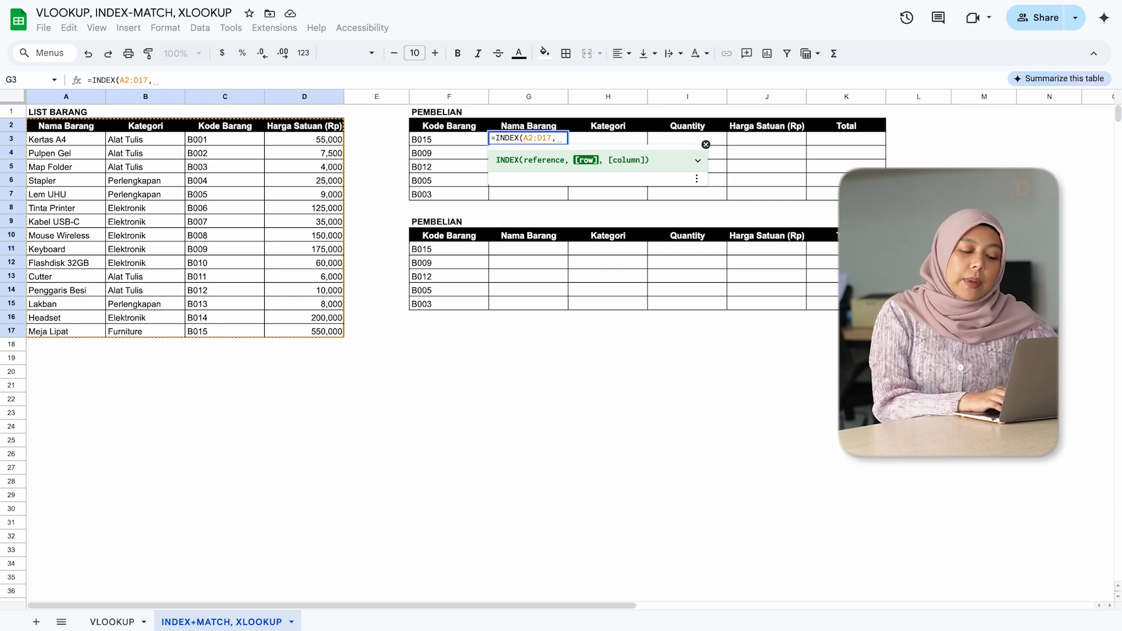
Add MATCH(F3,C2:C17,0) as the row argument of the INDEX formula in G3.
text(mar)
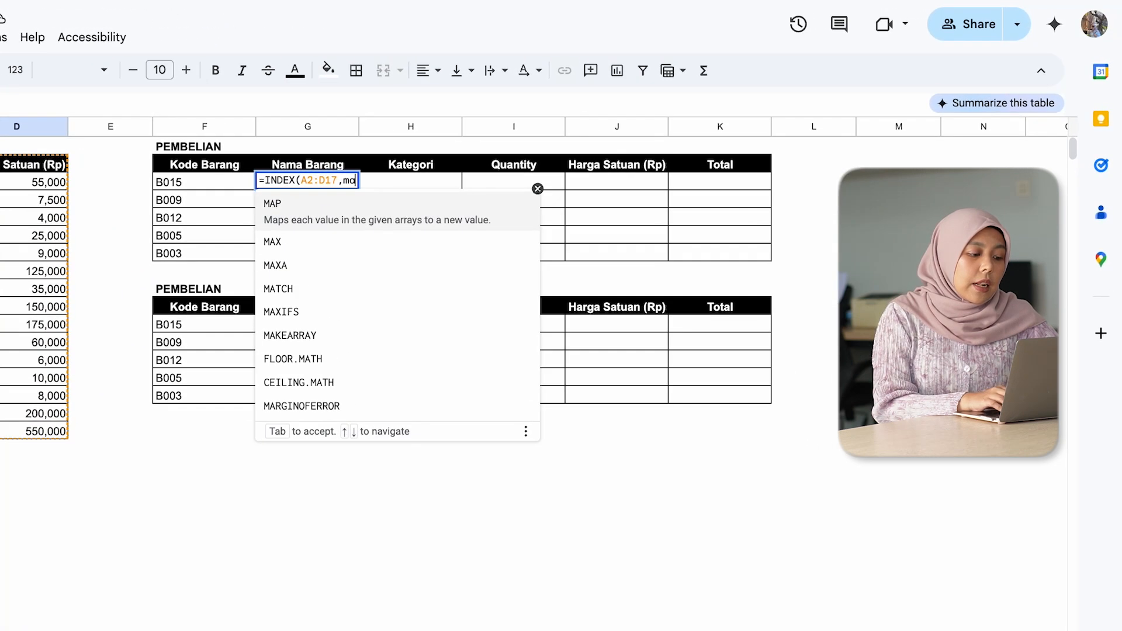
text(tch)
key(Tab)
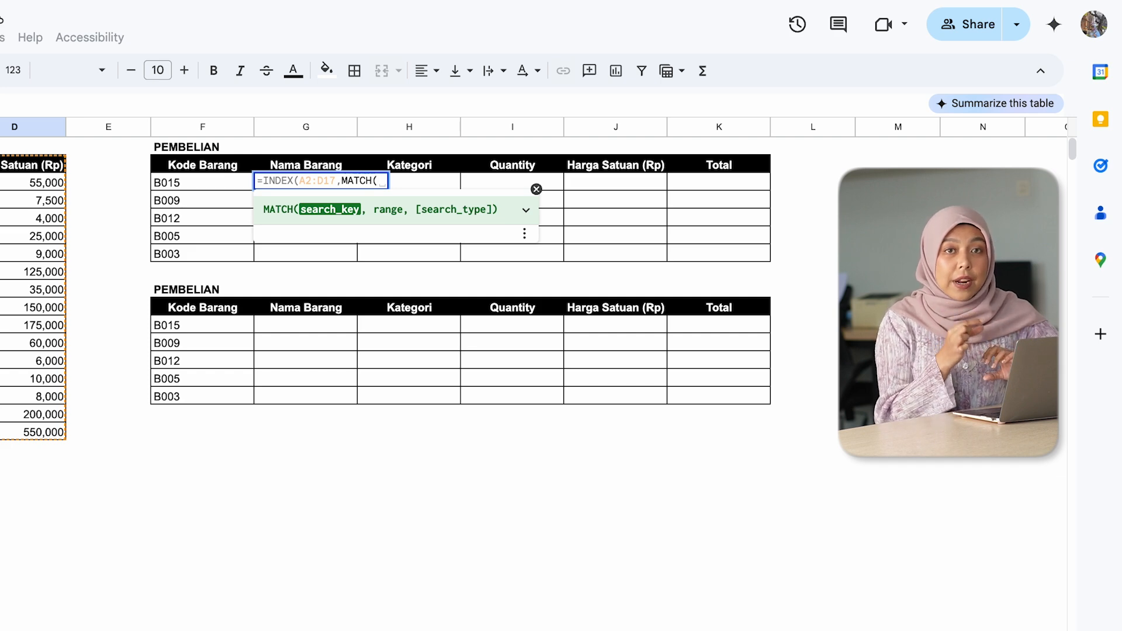
click(191, 187)
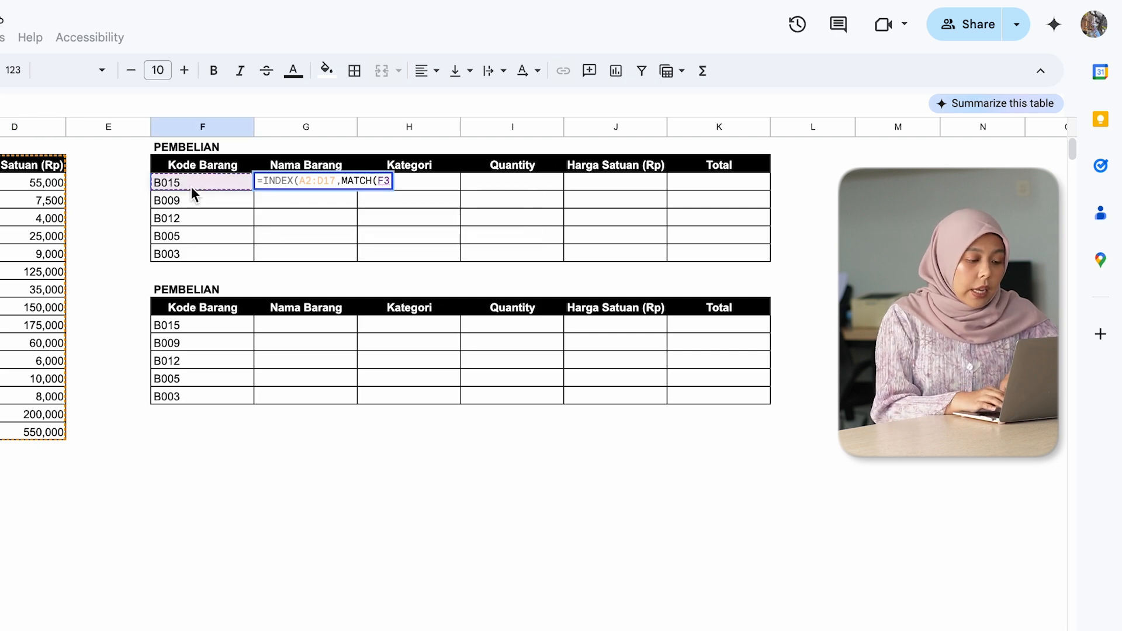
text(,)
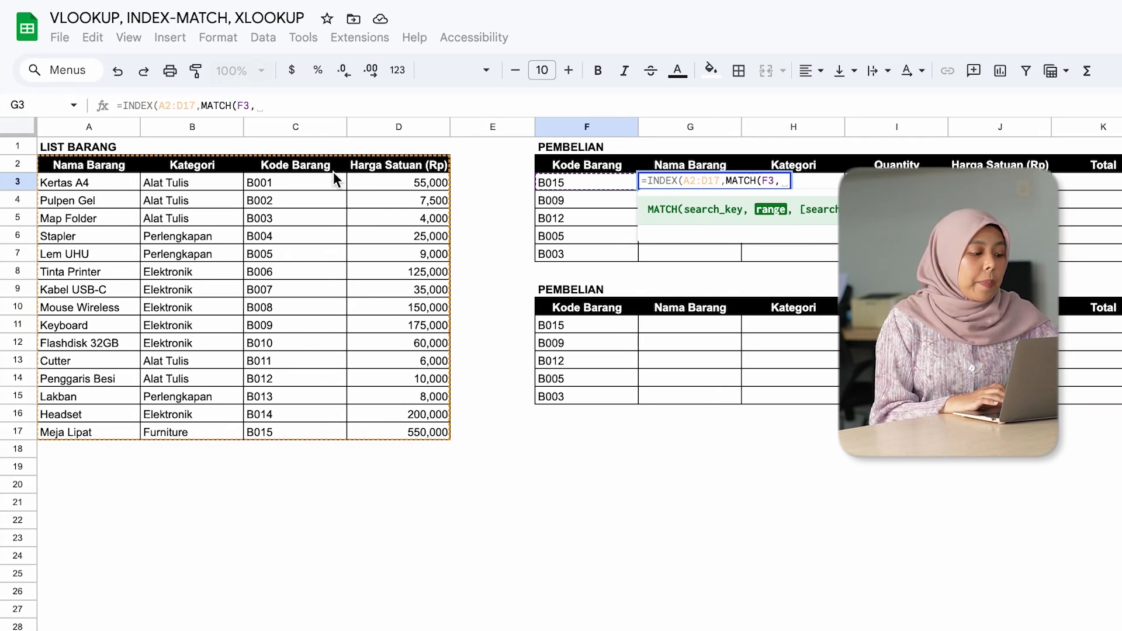
drag(333, 168, 315, 440)
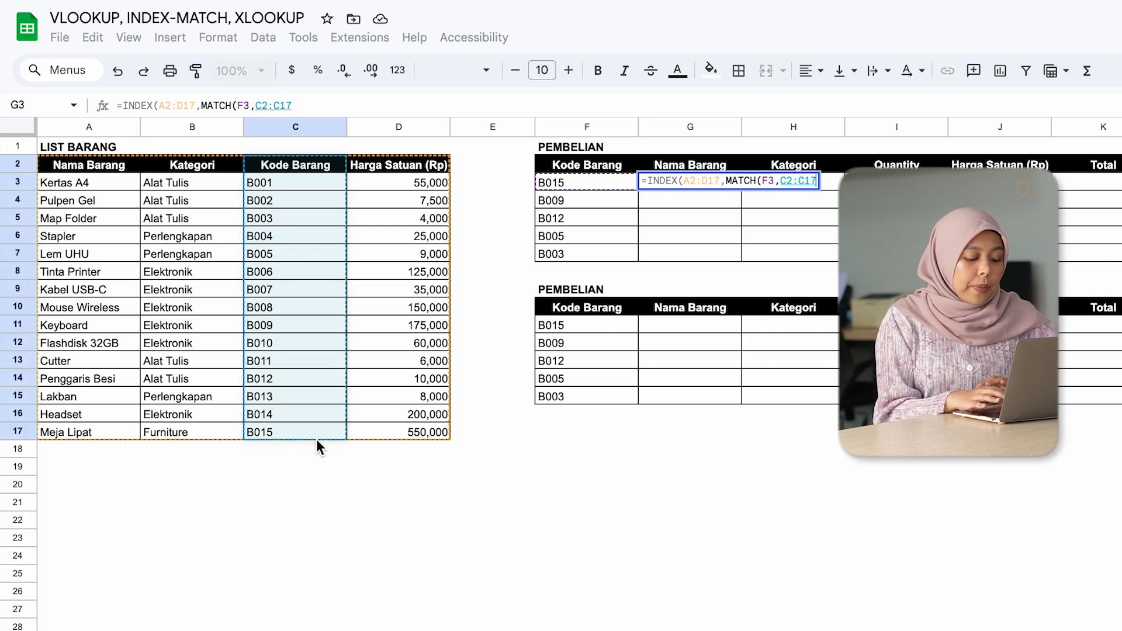
text(,)
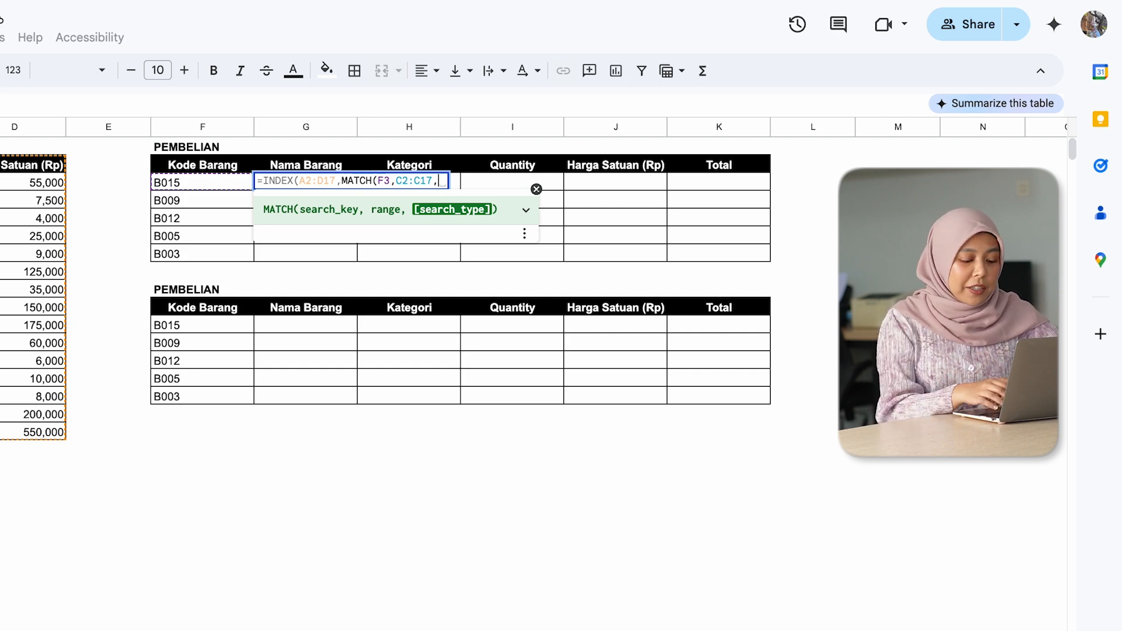
text(0))
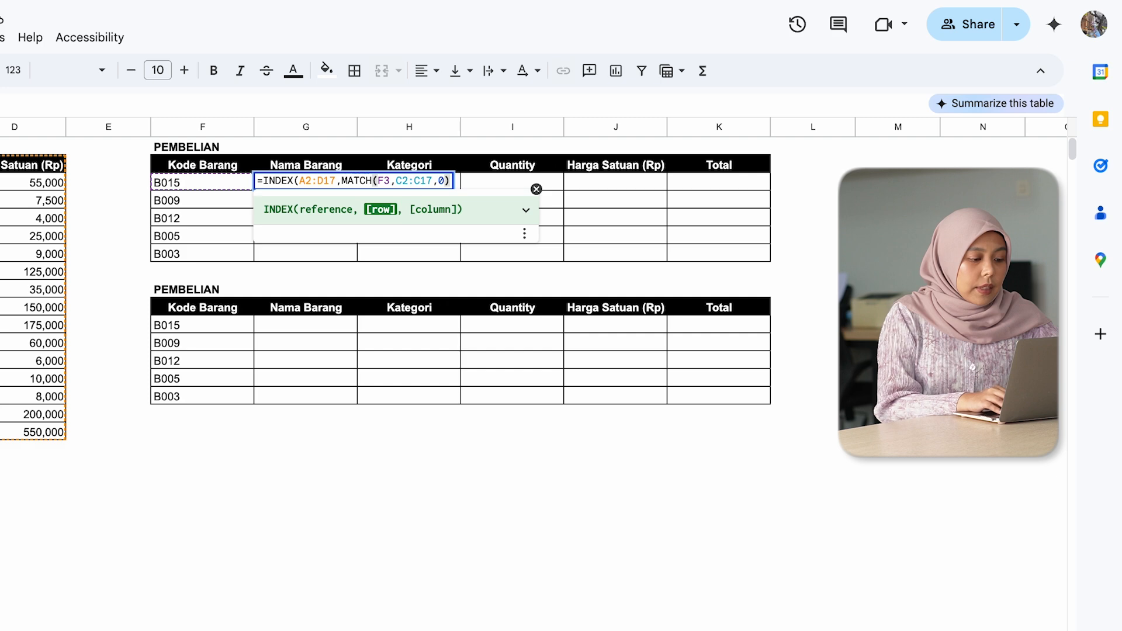
text(,)
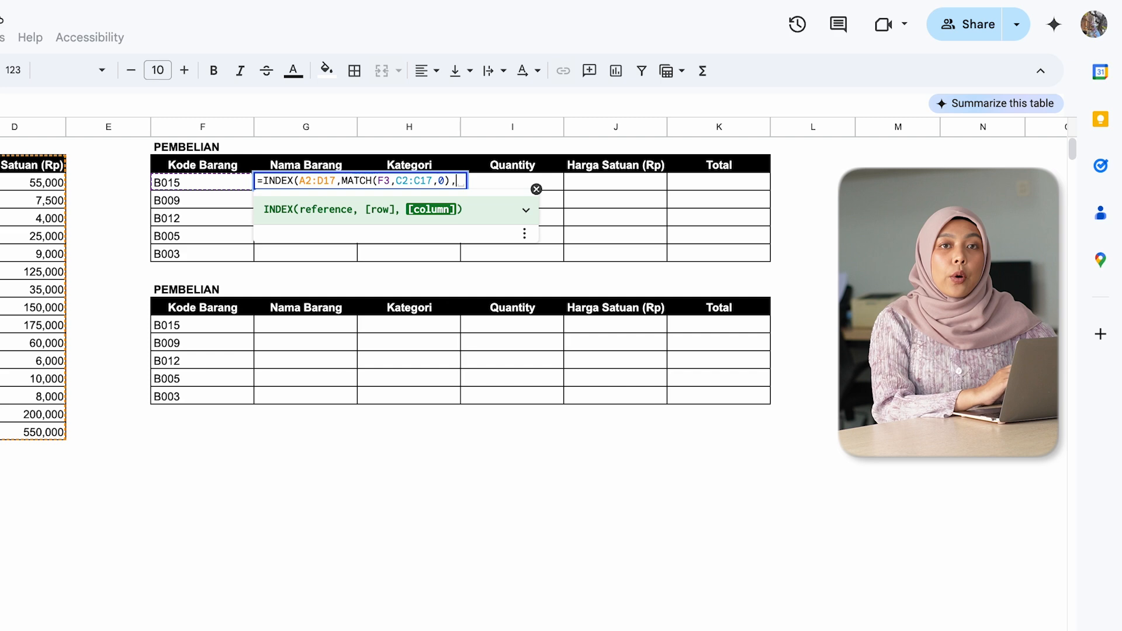
Add MATCH(G2,A2:D2,0) as the column argument of the INDEX formula and enter the formula in G3.
text(match()
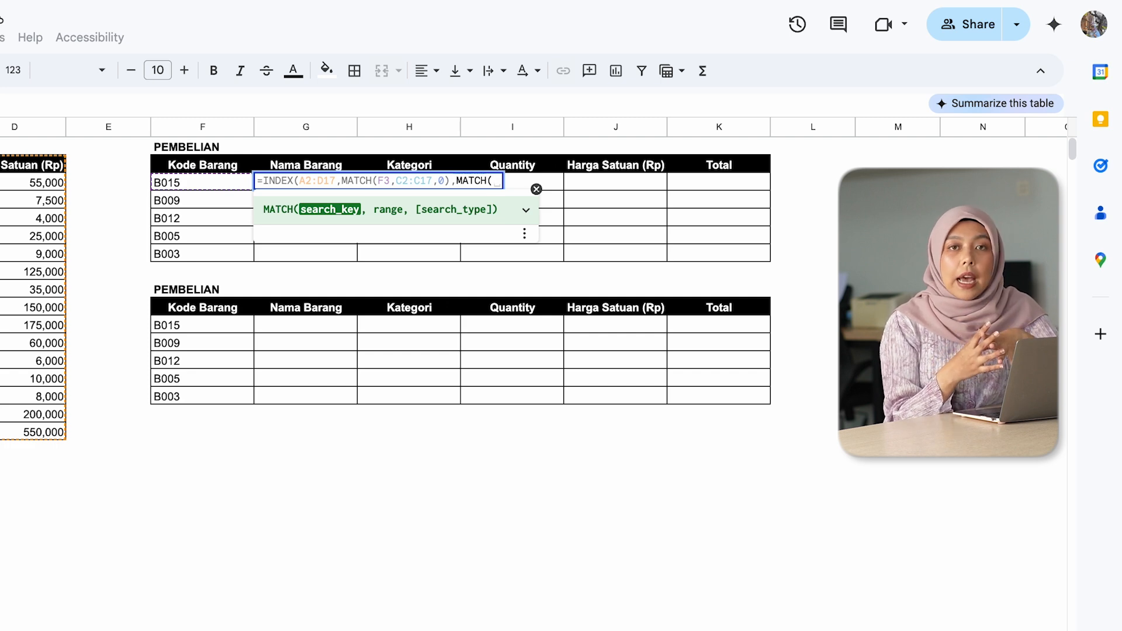
click(333, 166)
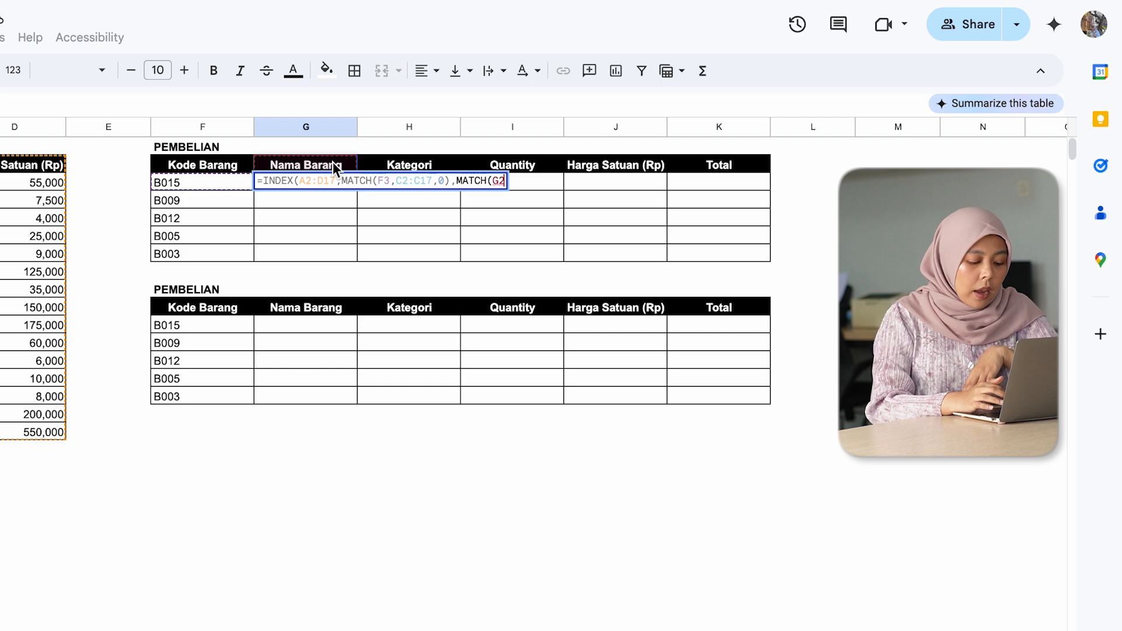
text(,)
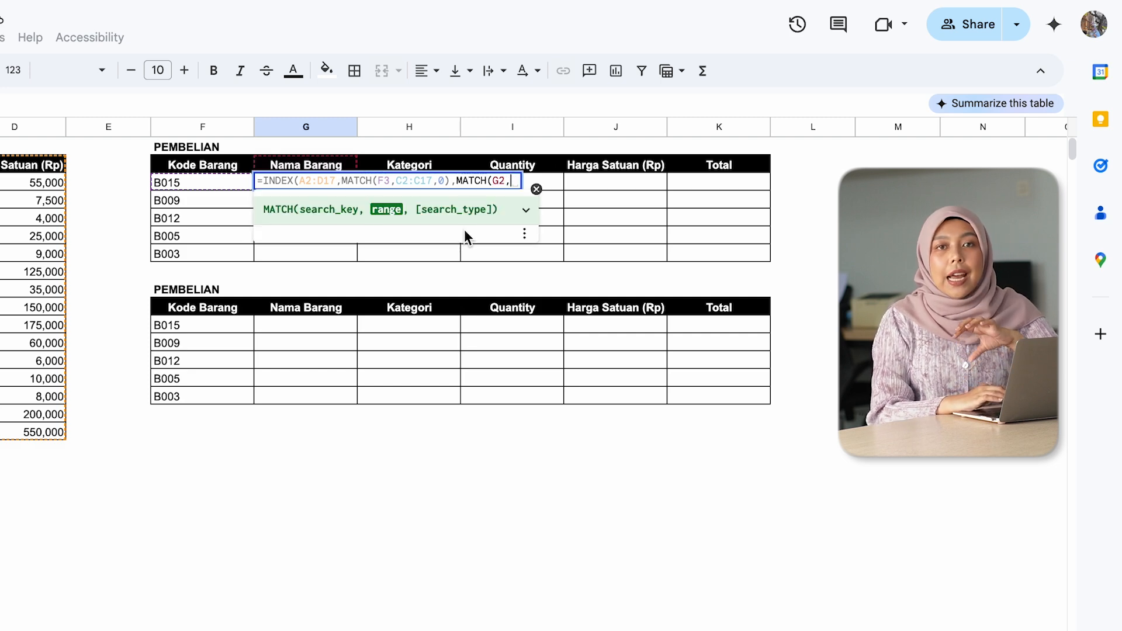
drag(0, 165, 23, 169)
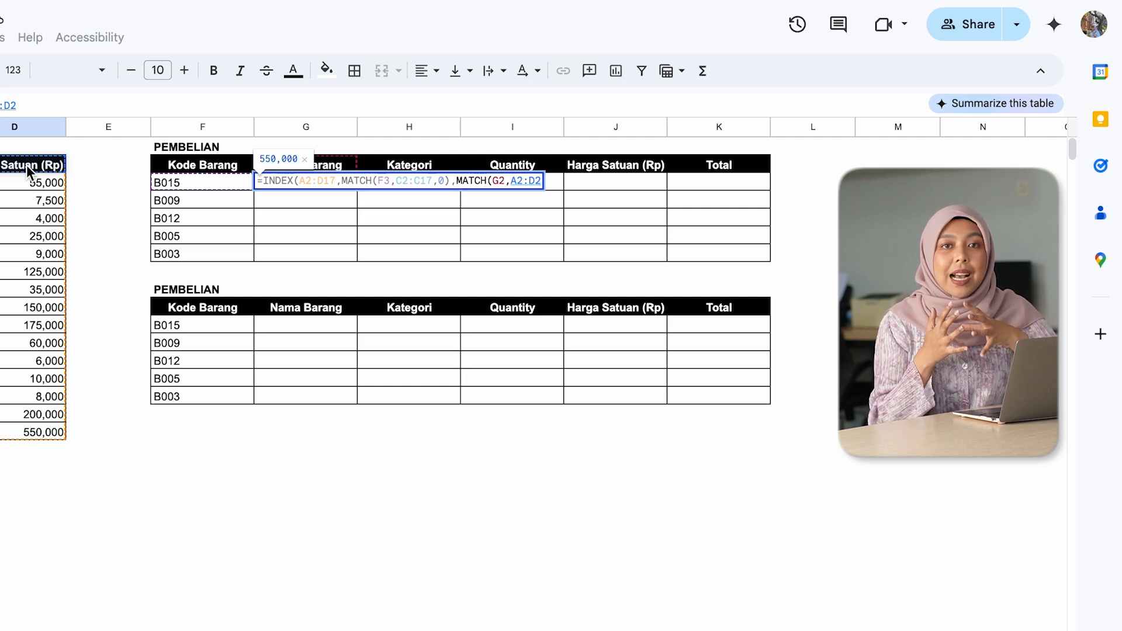
text(,)
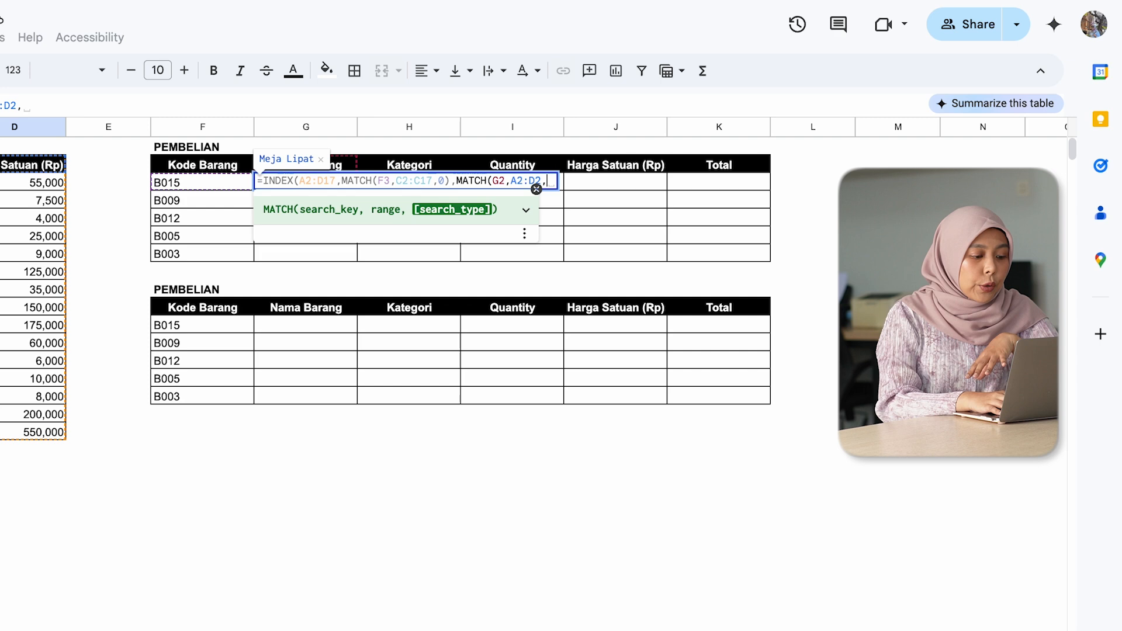
text(0)
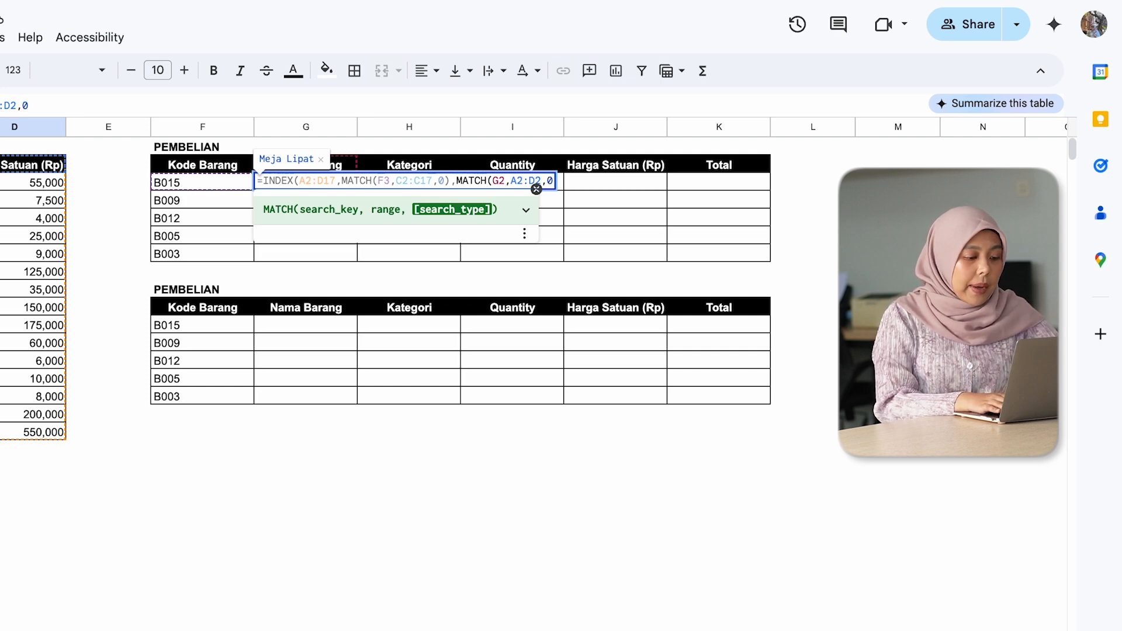
text())
key(Return)
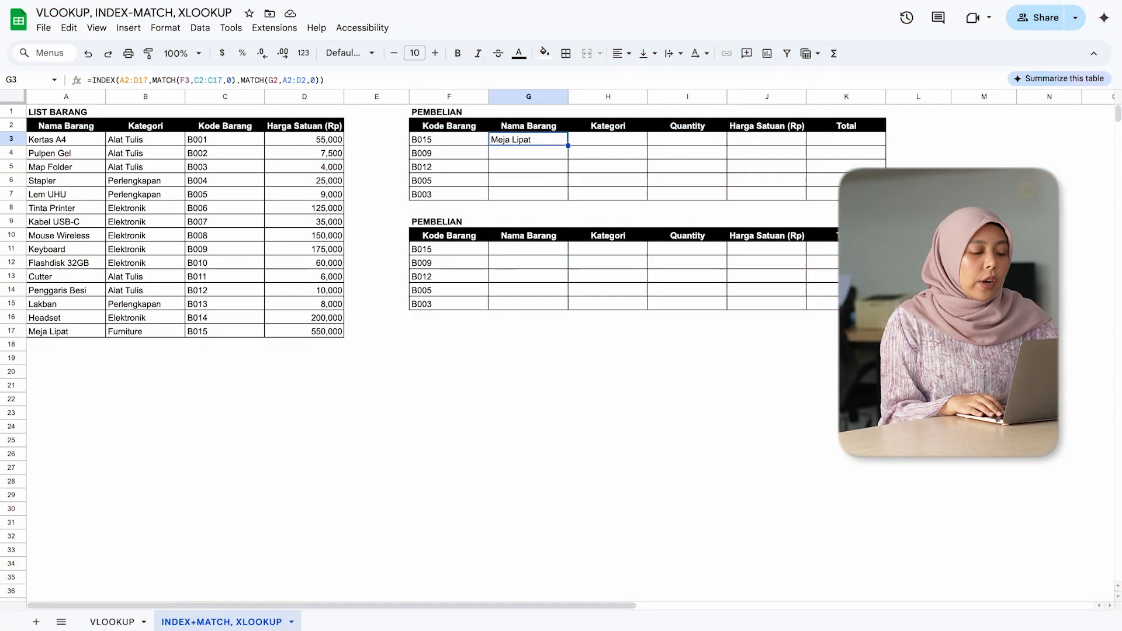
In the G3 formula, fix the INDEX range as $A$2:$D$17 and the row MATCH arguments as $F3 and $C$2:$C$17.
key(Return)
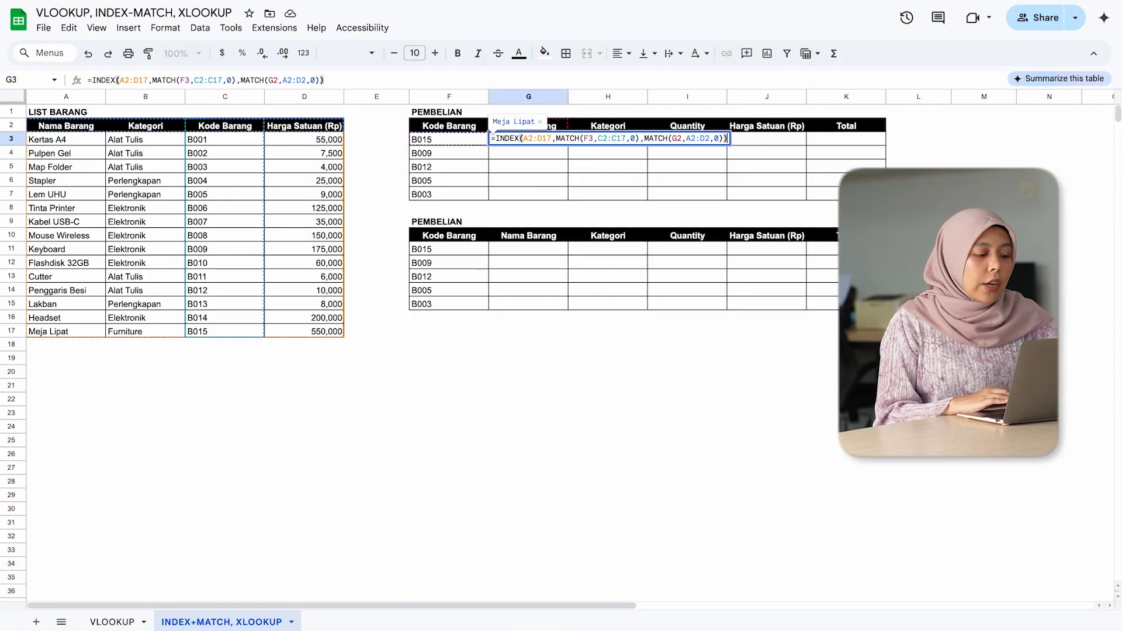
click(540, 139)
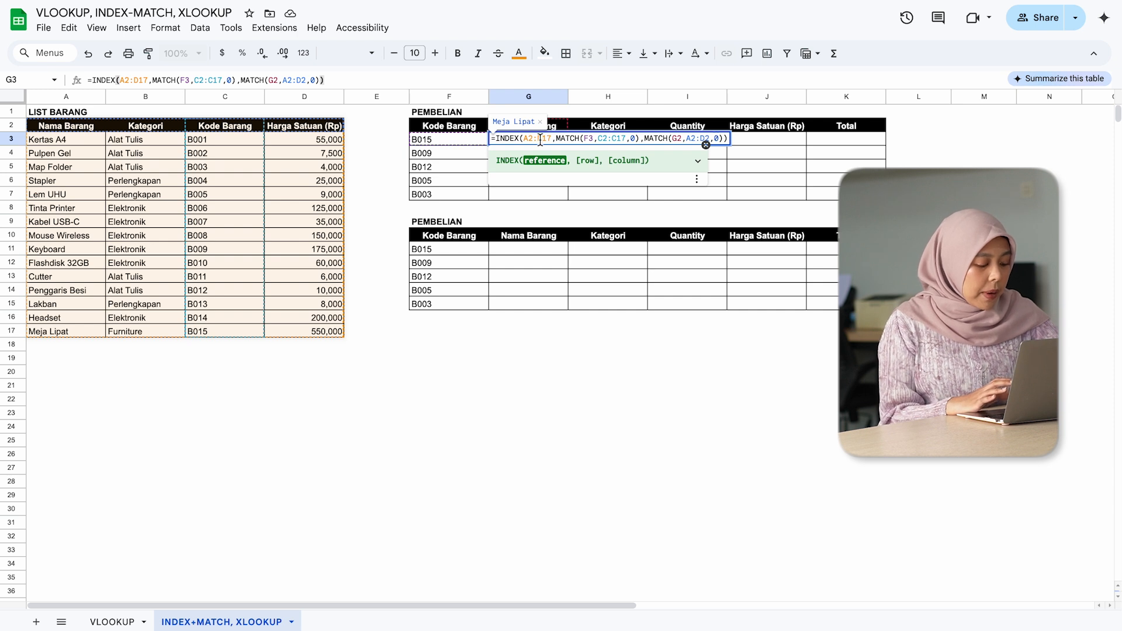
key(F4)
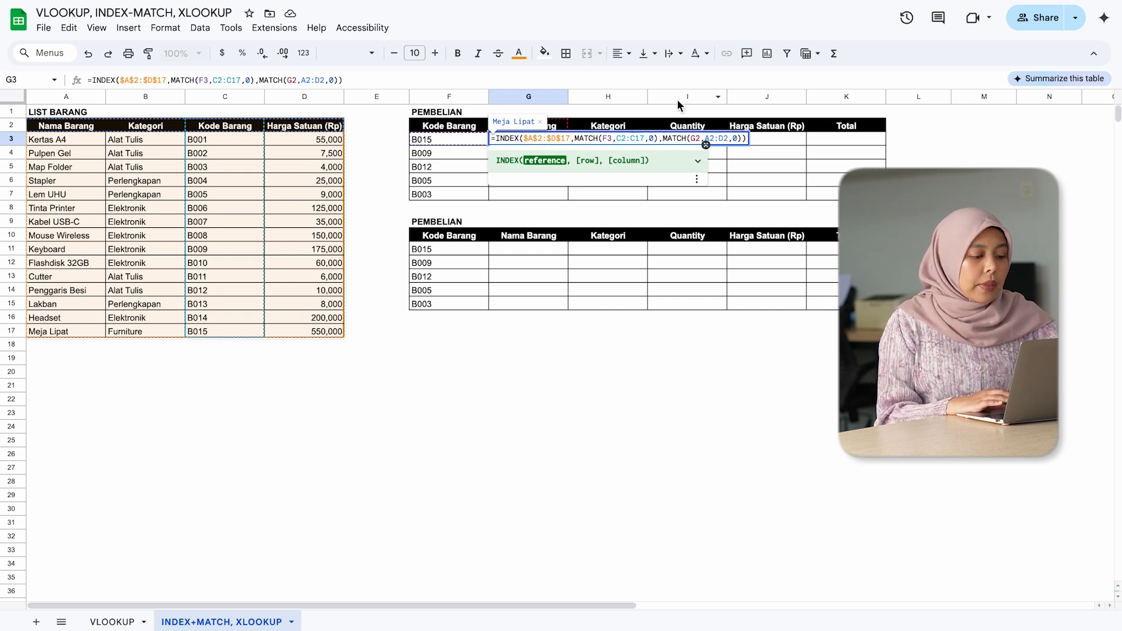
click(612, 138)
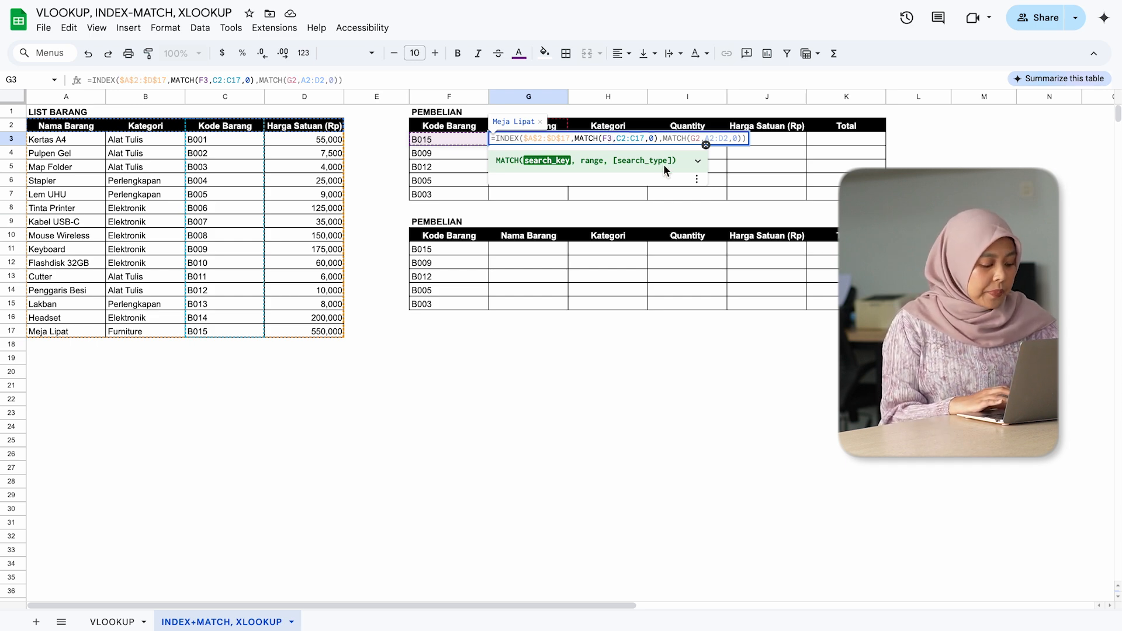
key(F4)
key(F4)
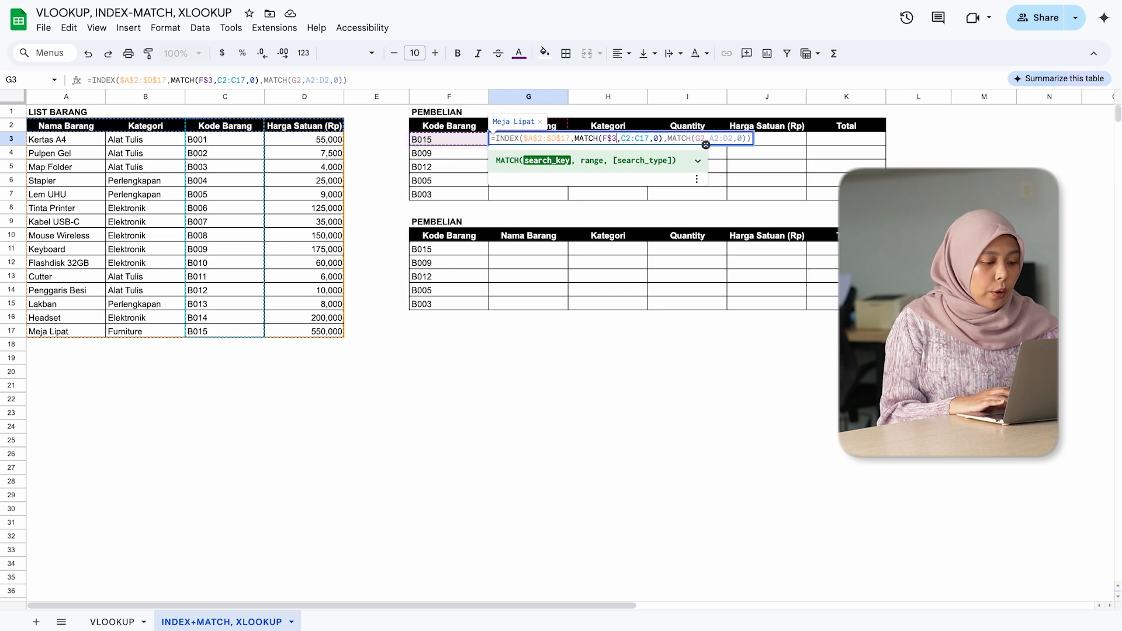
key(F4)
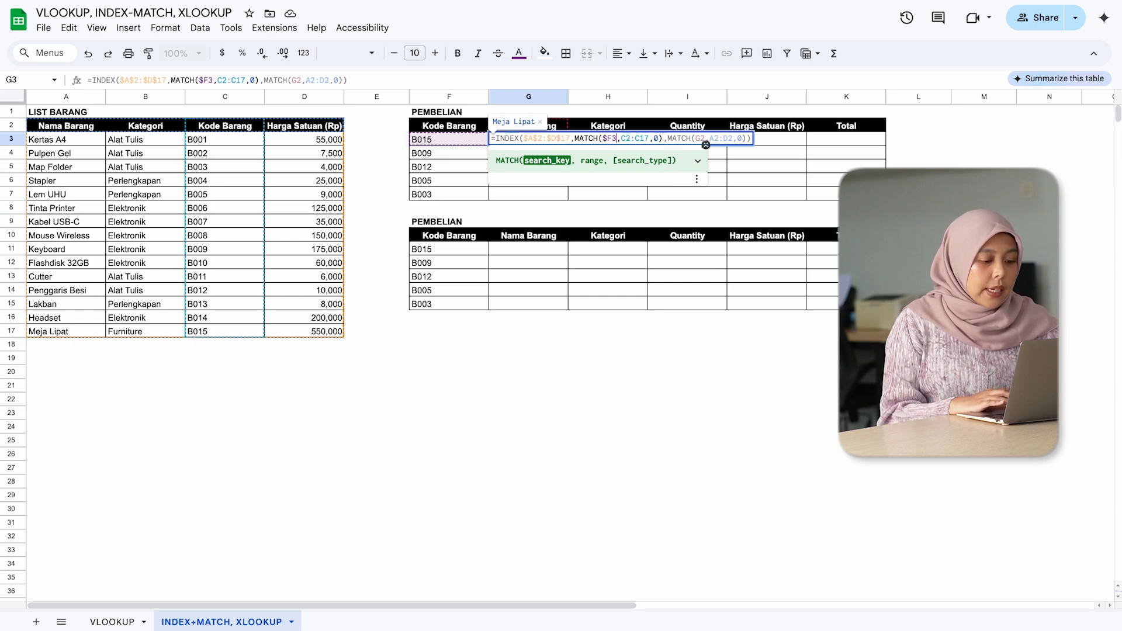
click(647, 138)
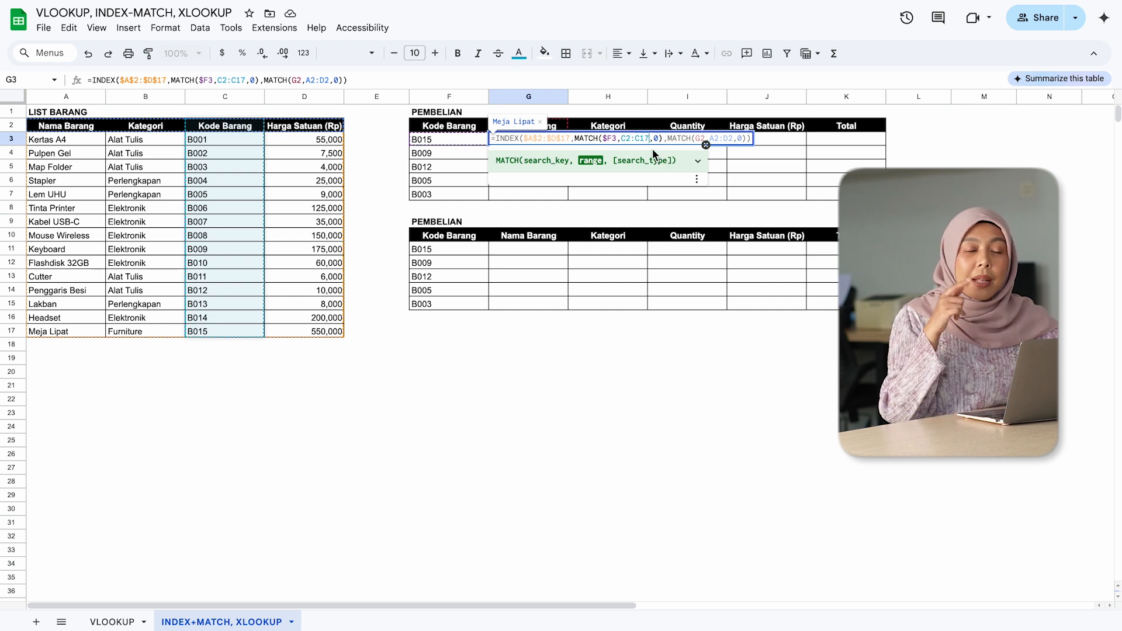
key(F4)
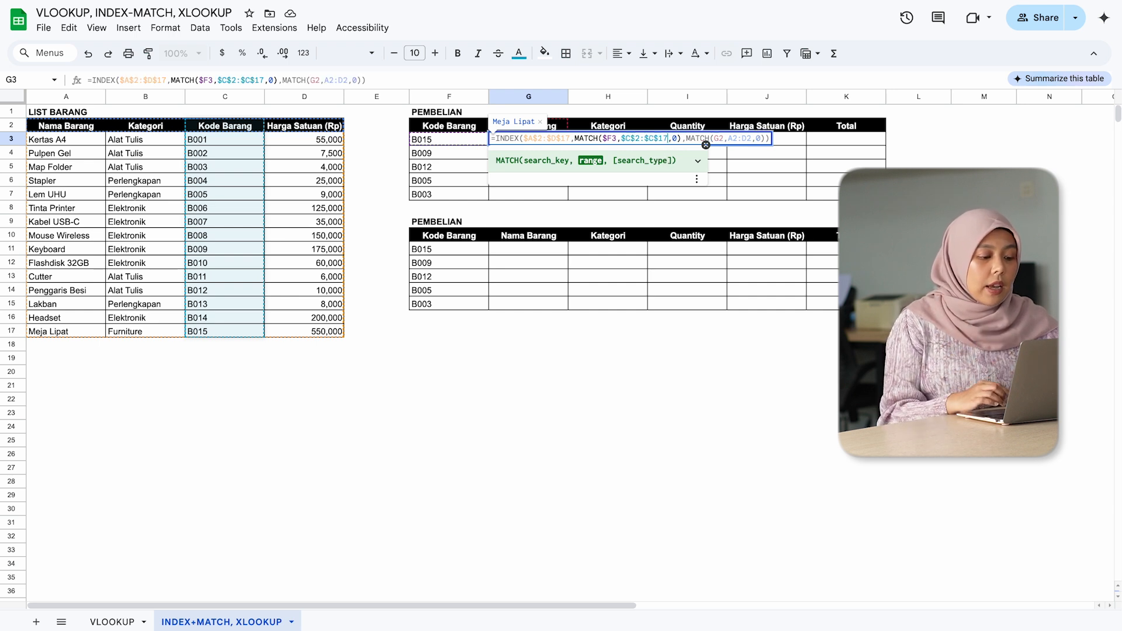
Fix the column MATCH arguments in the G3 formula as G$2 and $A$2:$D$2, and enter the edited formula.
click(718, 134)
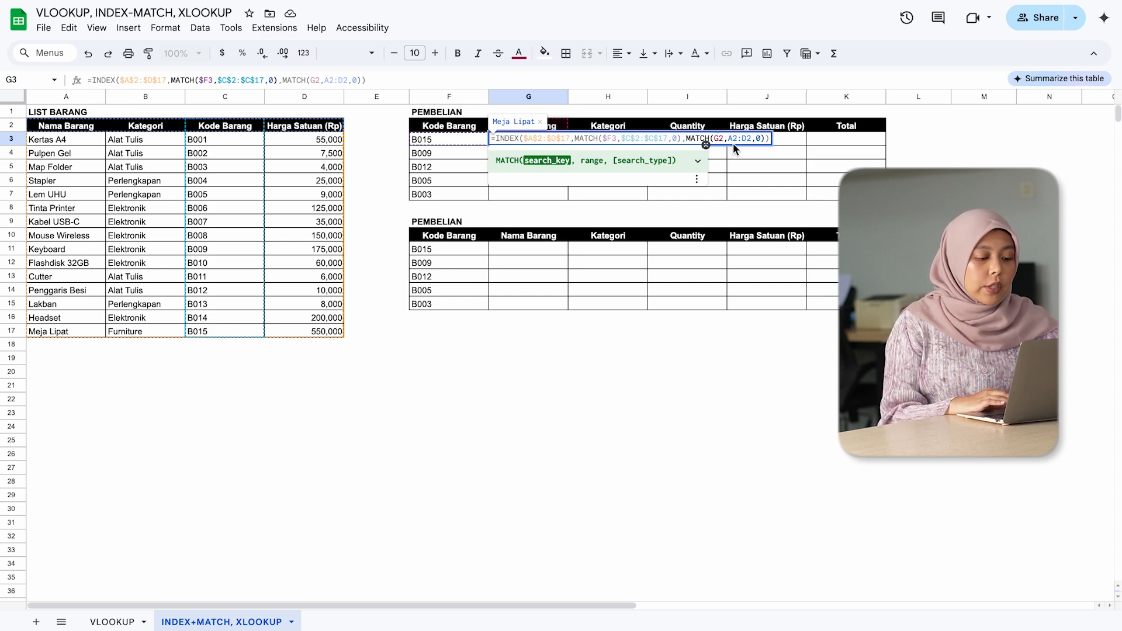
key(F4)
key(F4)
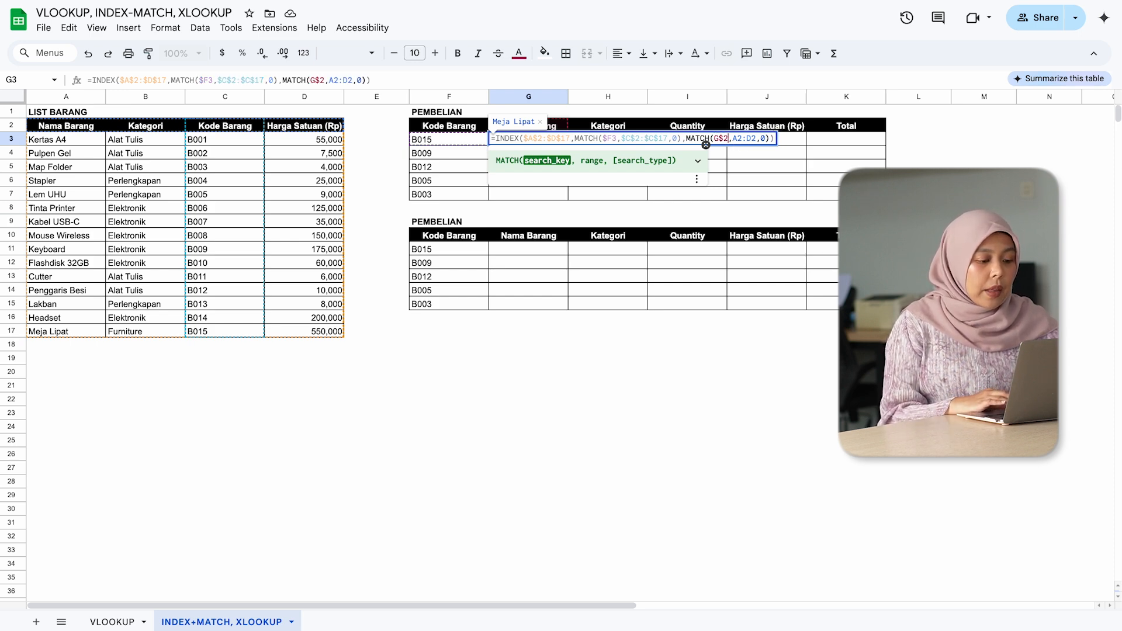
click(745, 140)
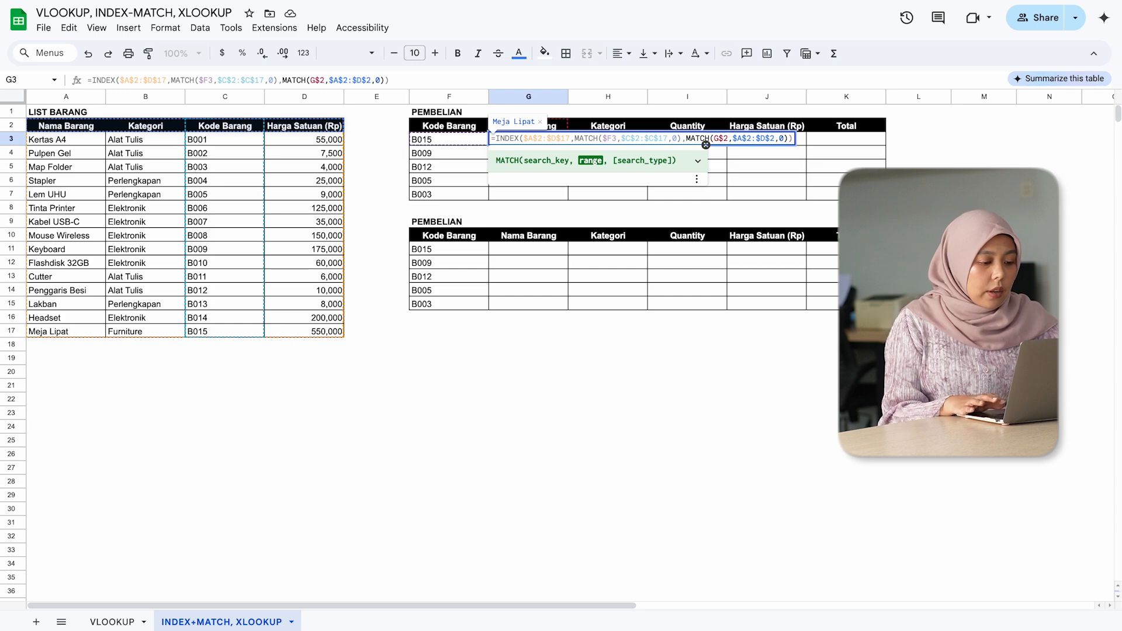
key(Return)
key(Up)
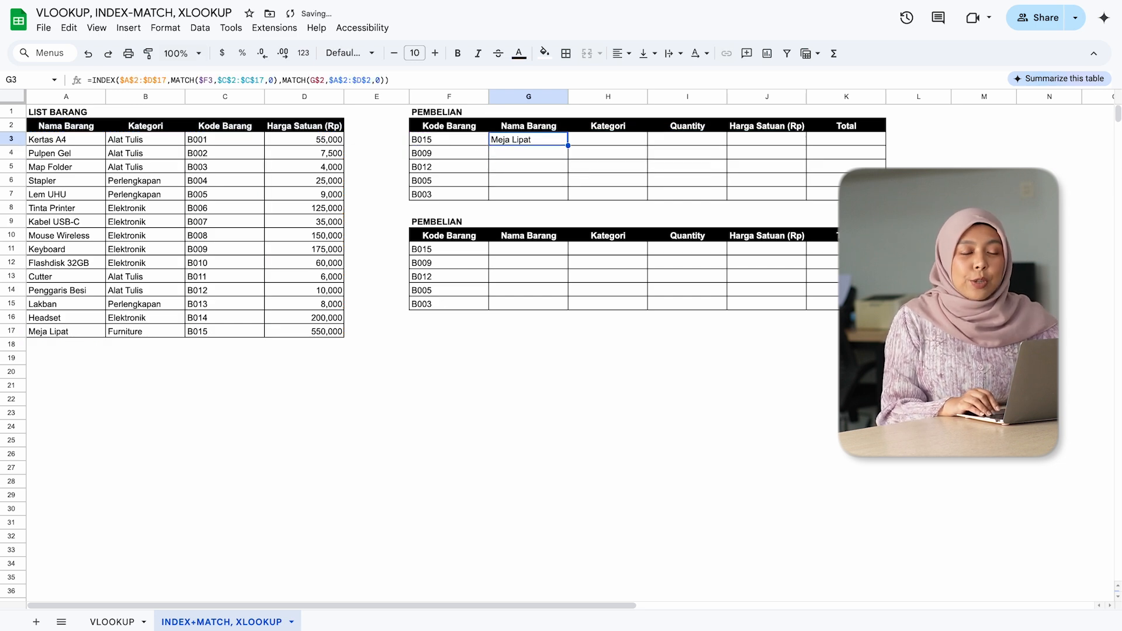
Copy the INDEX-MATCH formula from G3 down the Nama Barang column to G7.
key(ctrl+c)
key(shift+Down)
key(shift+Down)
key(shift+Down)
key(shift+Down)
key(shift+Down)
key(shift+Down)
key(shift+Down)
key(shift+Up)
key(shift+Up)
key(shift+Up)
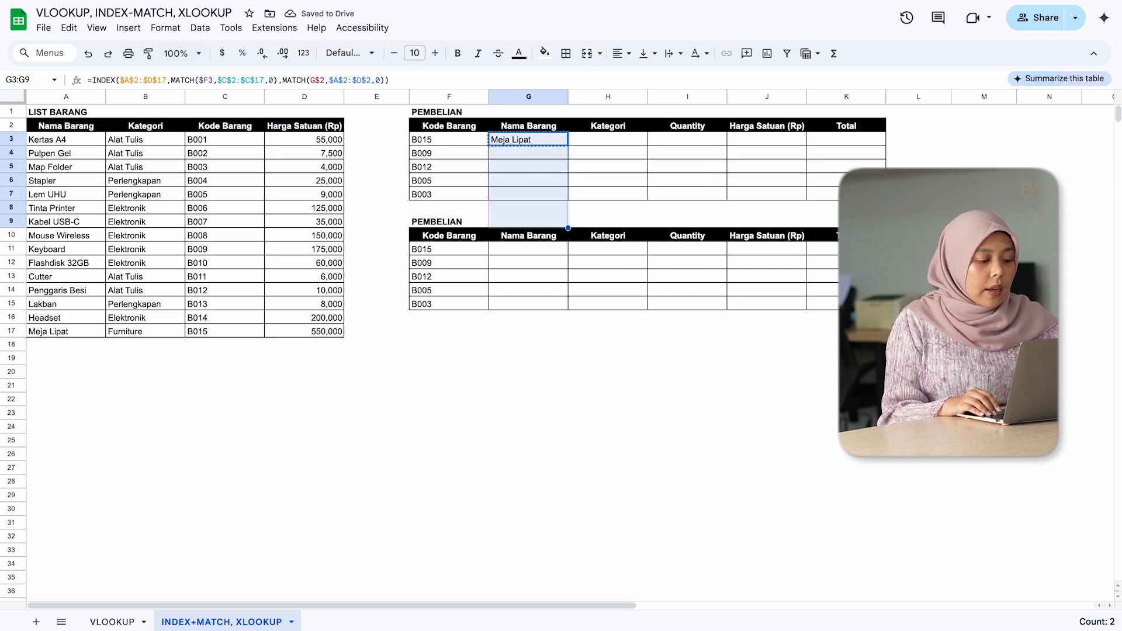
key(ctrl+v)
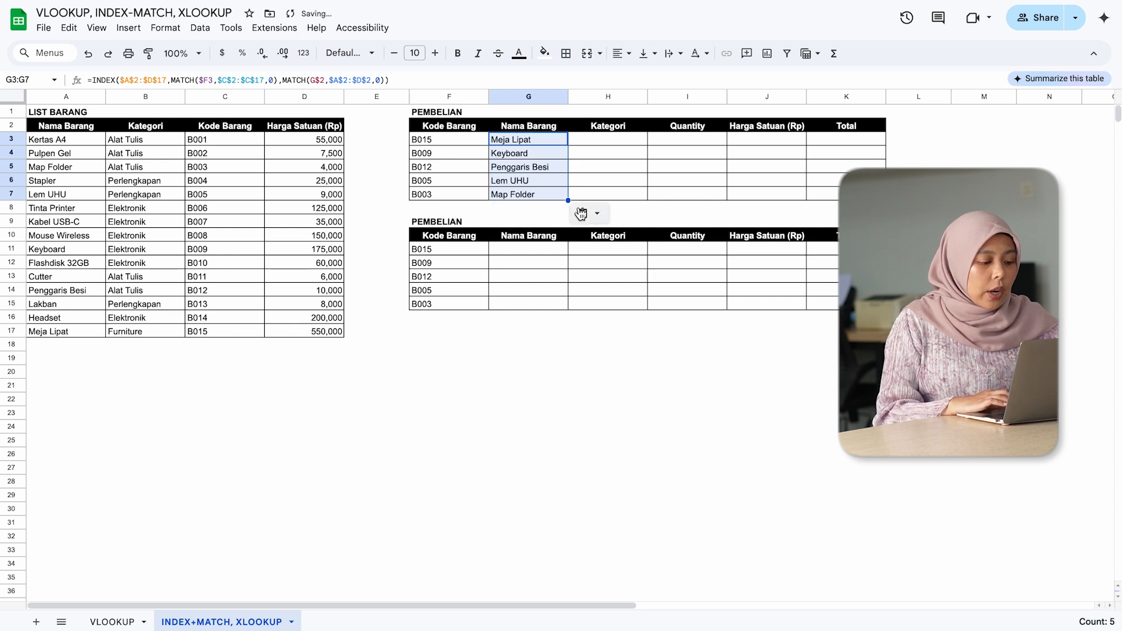
Copy the INDEX-MATCH formulas from G3:G7 across to the Kategori column, H3:H7.
drag(567, 200, 650, 199)
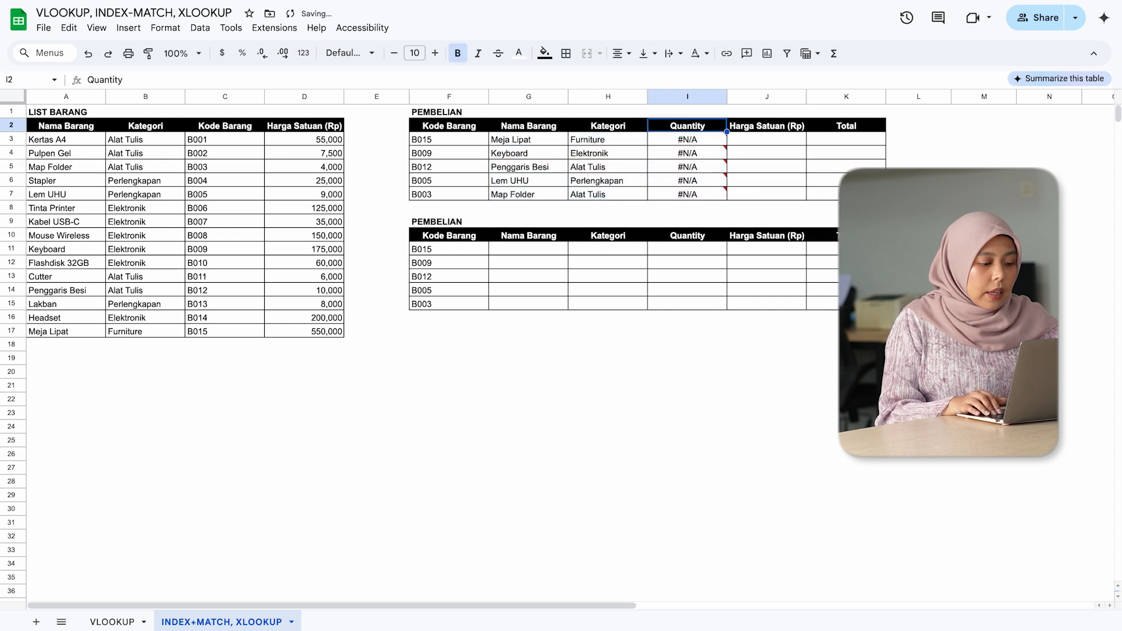
key(ctrl+z)
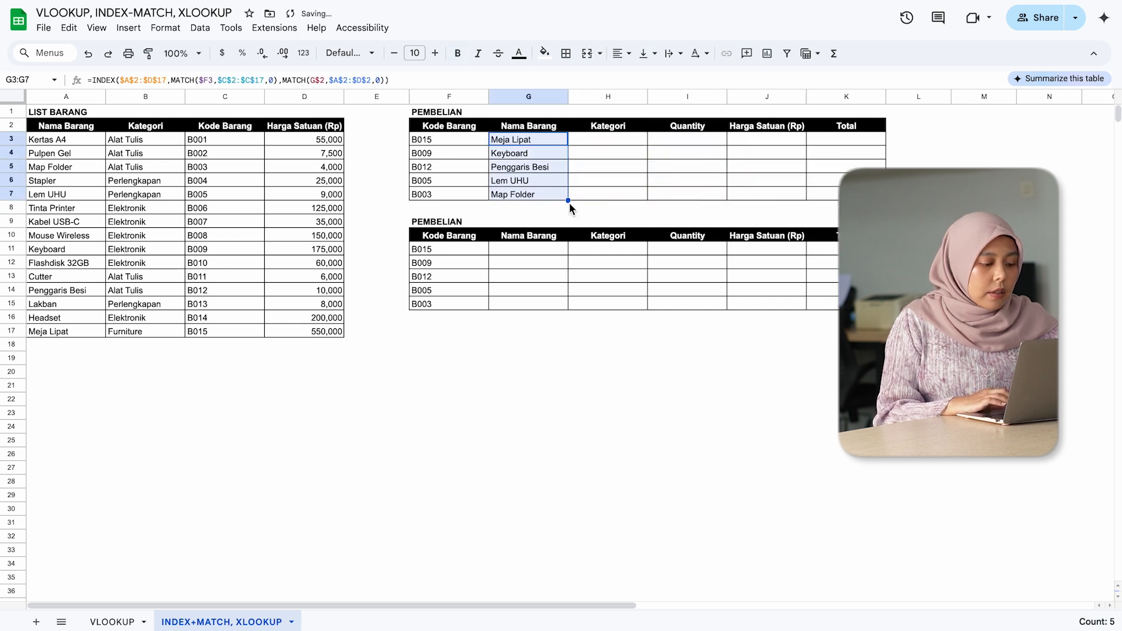
drag(626, 200, 645, 200)
Copy the Kategori formulas from H3:H7 into the Harga Satuan (Rp) column of the same table, J3:J7.
click(604, 146)
key(ctrl+shift+Down)
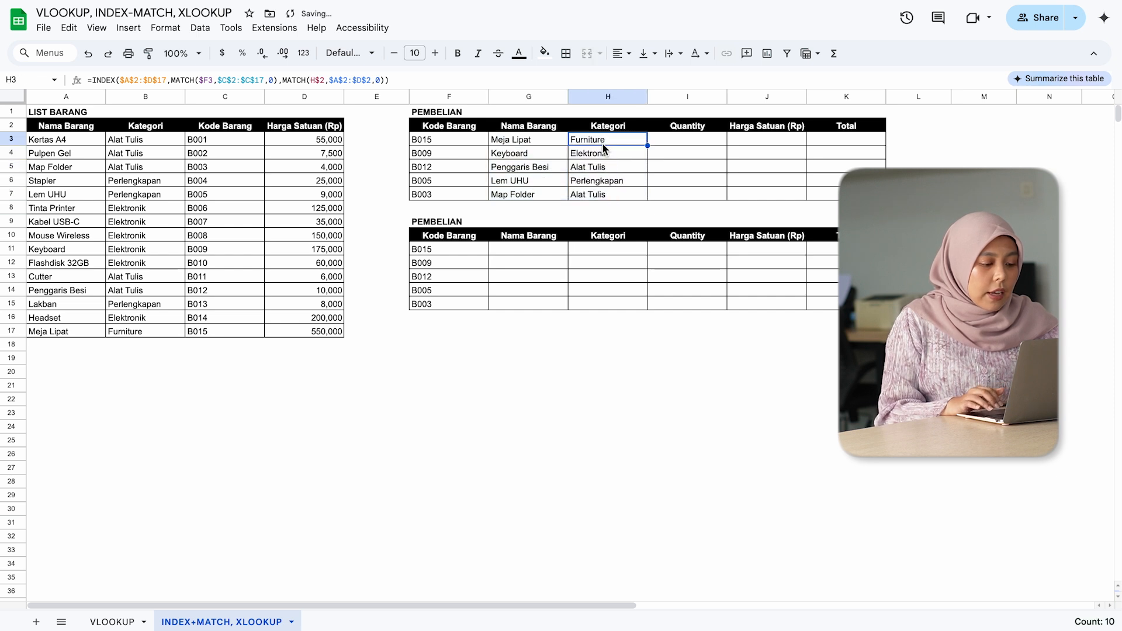
key(ctrl+c)
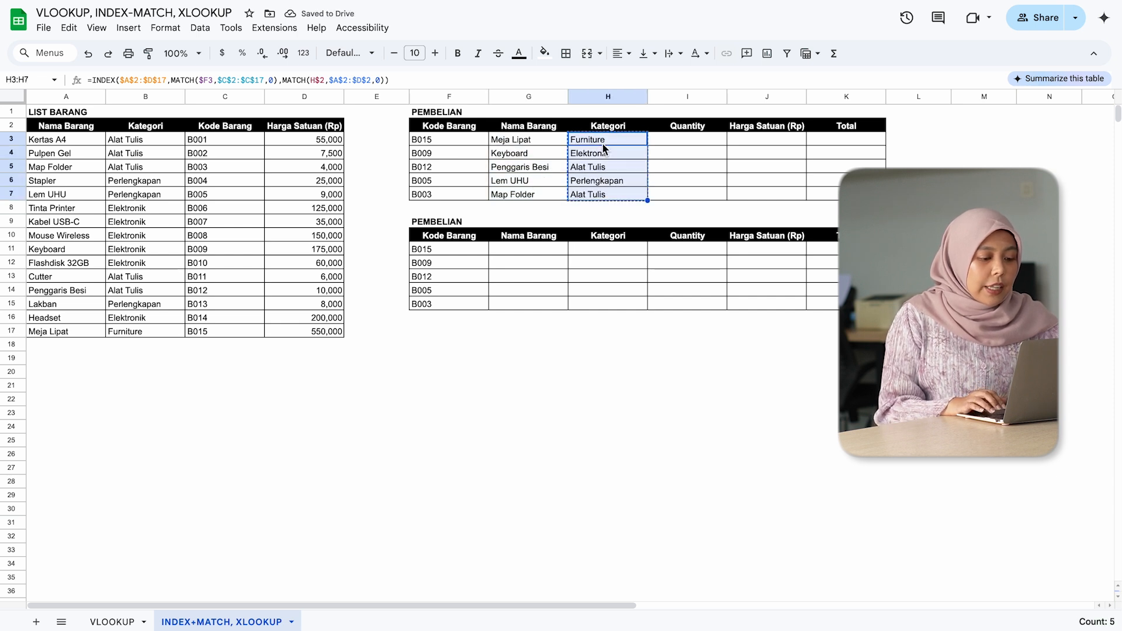
click(763, 141)
key(ctrl+v)
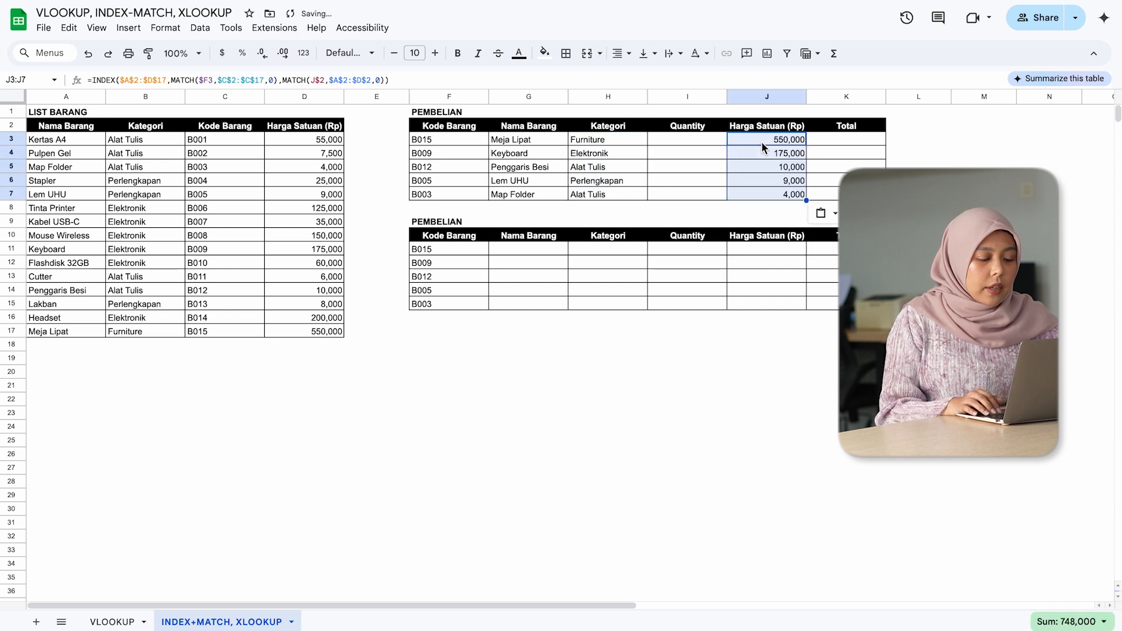
key(Left)
key(Right)
key(Right)
key(Left)
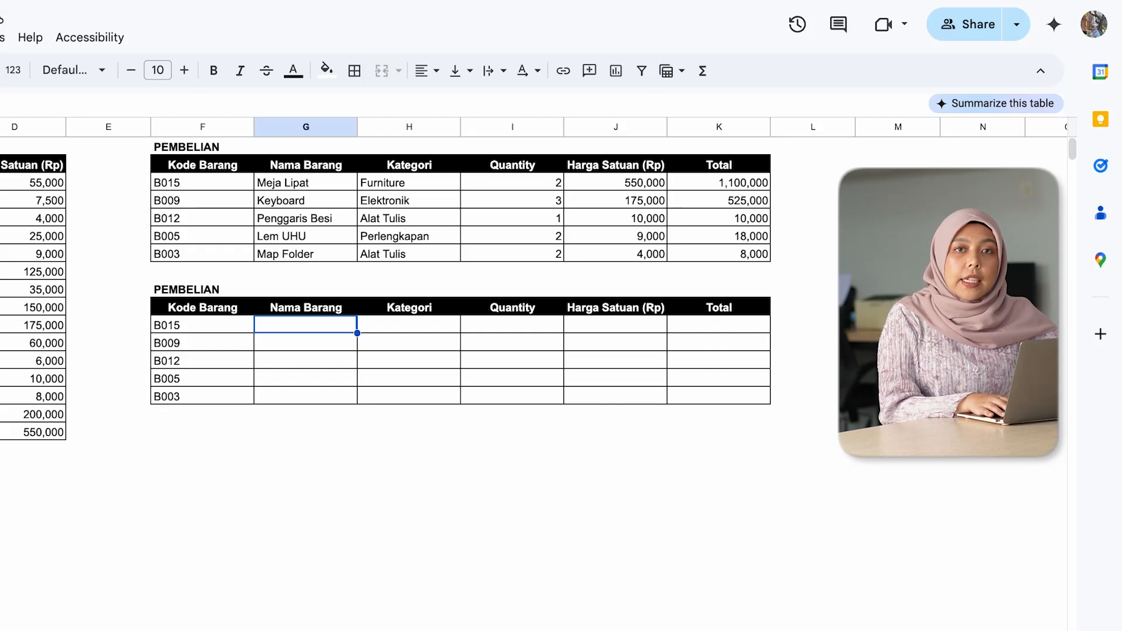
Start an XLOOKUP formula in G11 with F11 as the search key and C2:C17 as the lookup range.
text(=XLOOKUP()
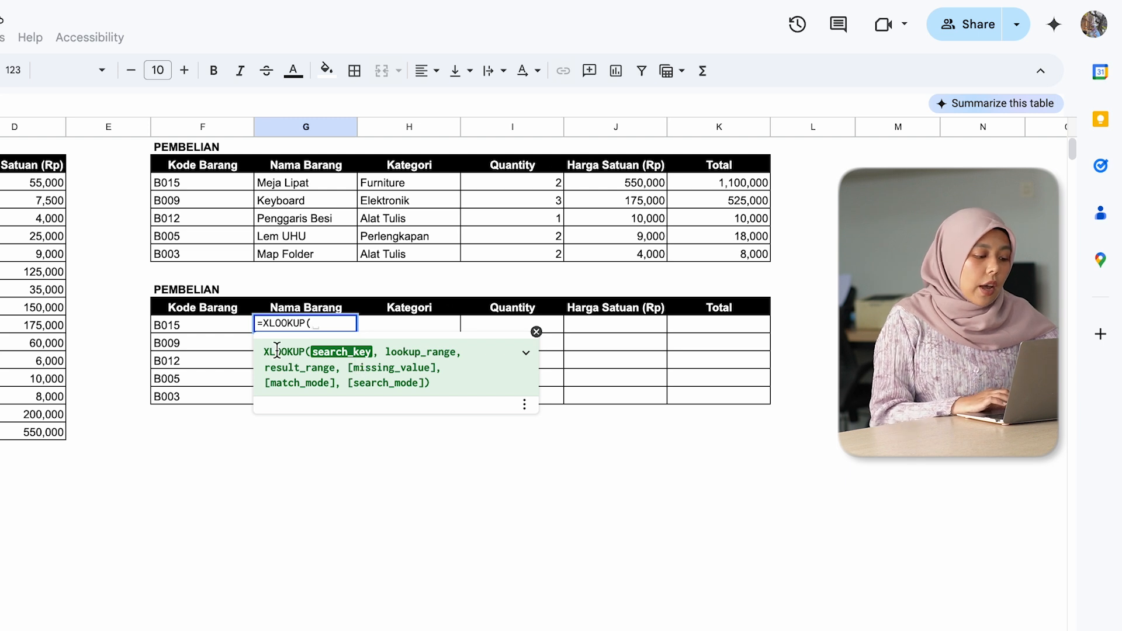
click(230, 326)
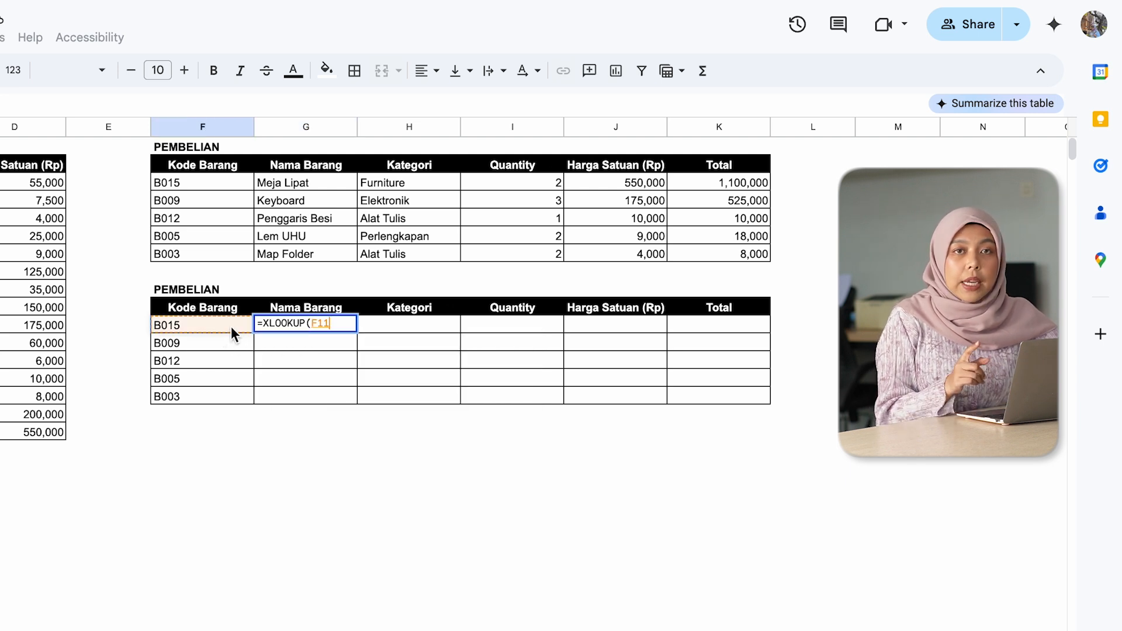
text(,)
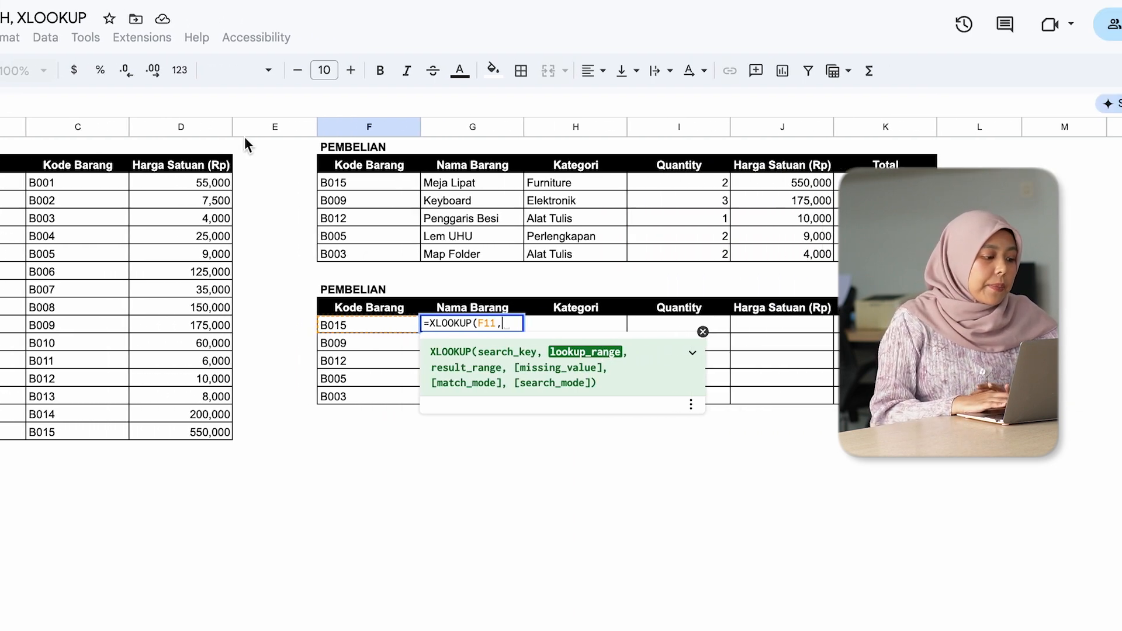
text(C2:C17)
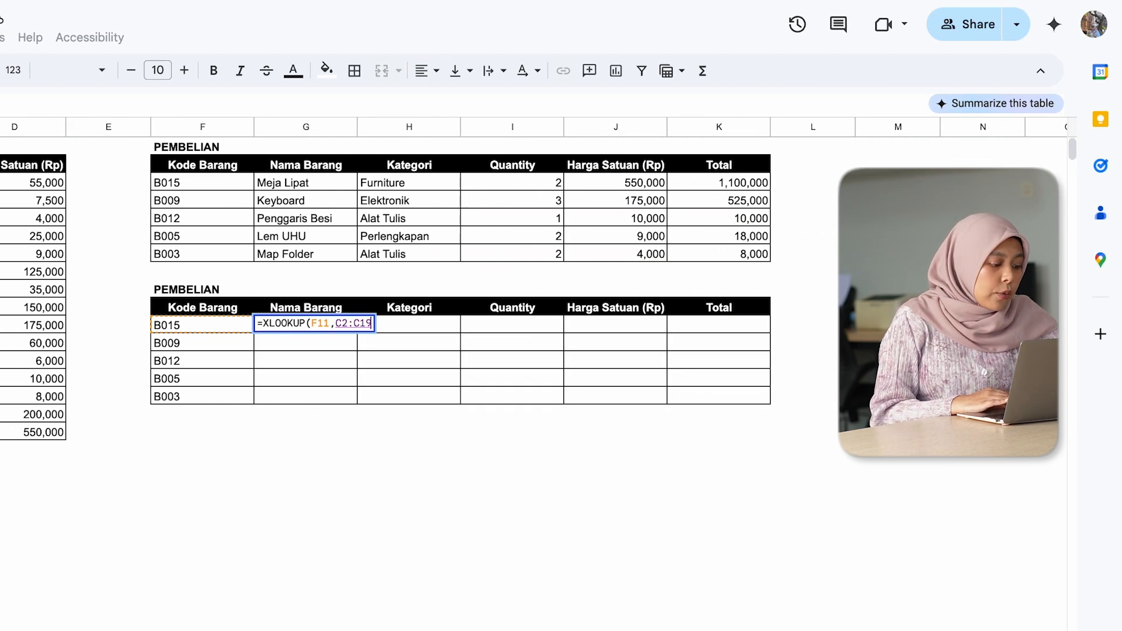
text(,)
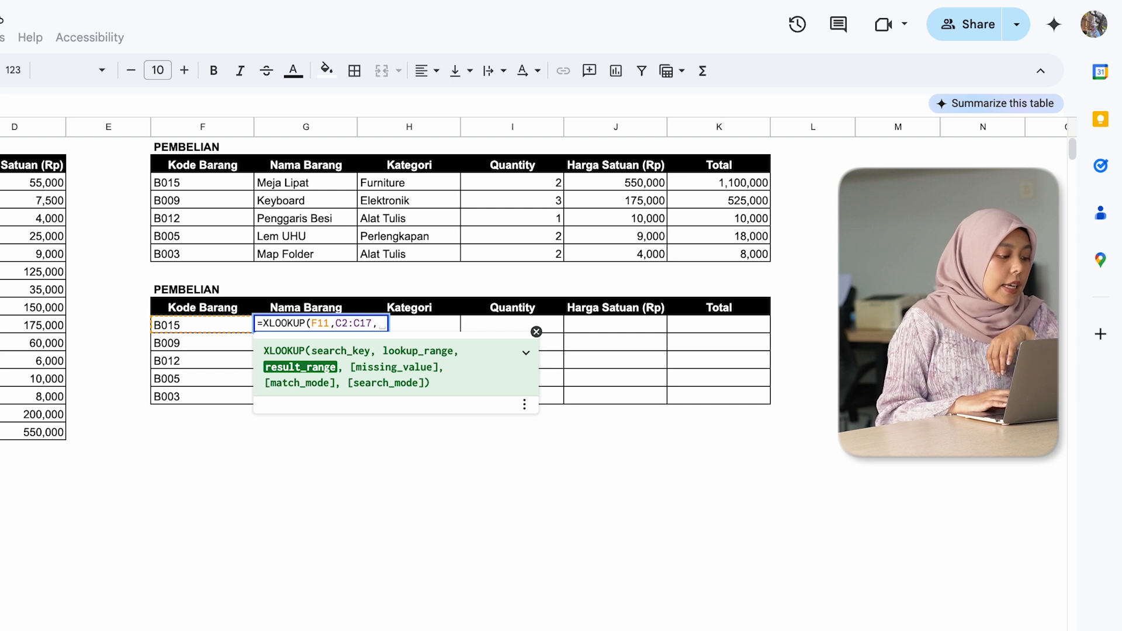
Add A2:A17 as the result range, enter the XLOOKUP formula in G11 and dismiss the suggested autofill.
text(A2:A17)
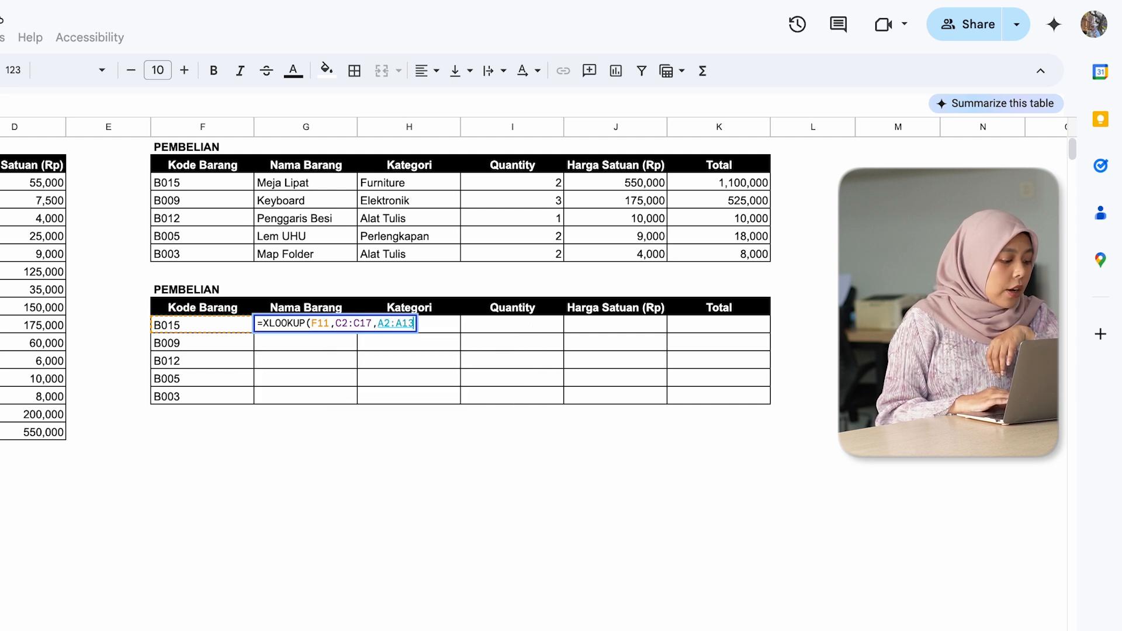
text(,)
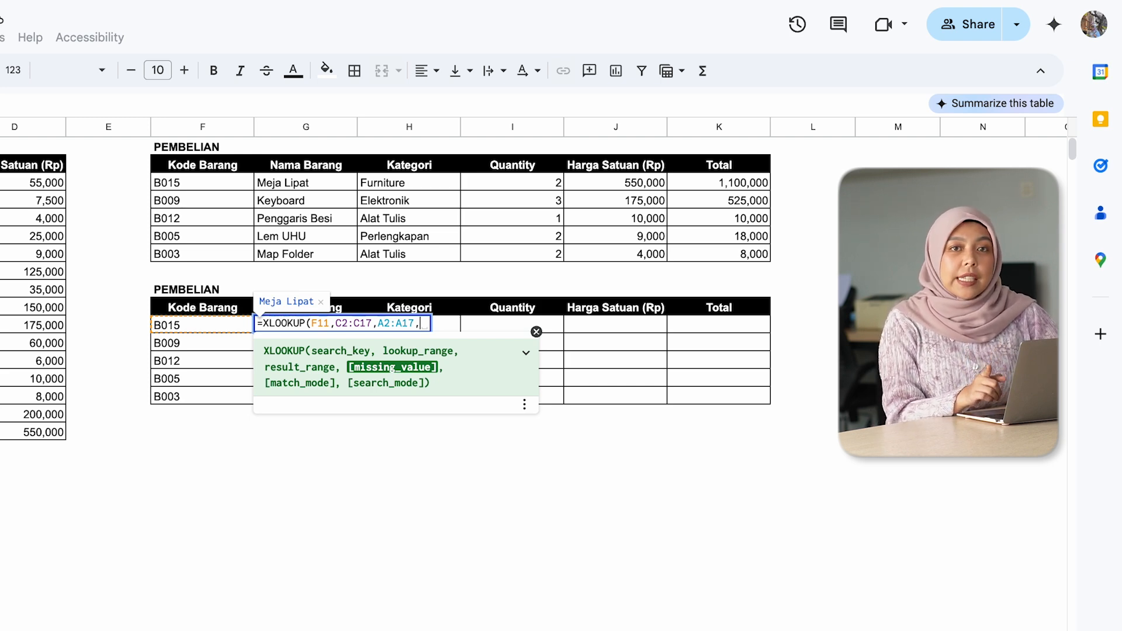
key(BackSpace)
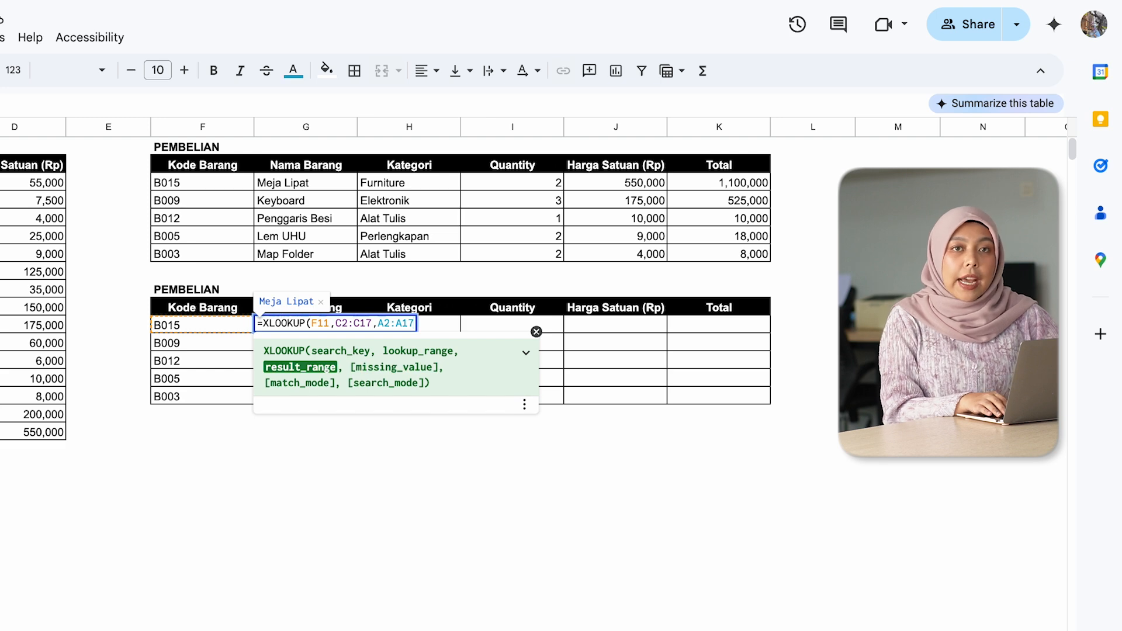
key(Return)
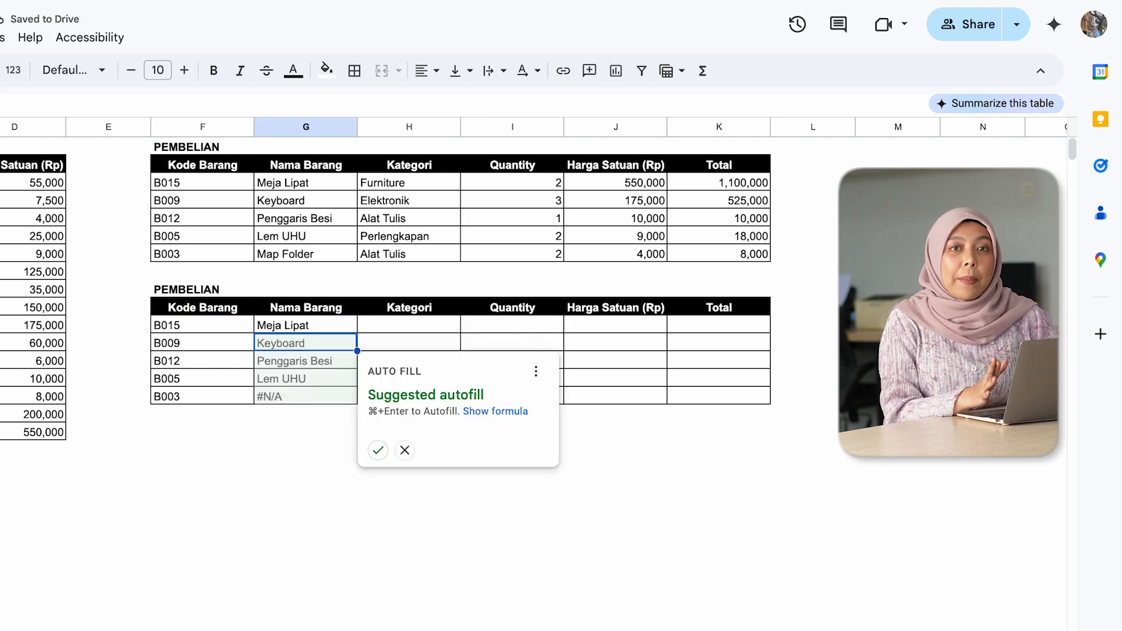
key(Up)
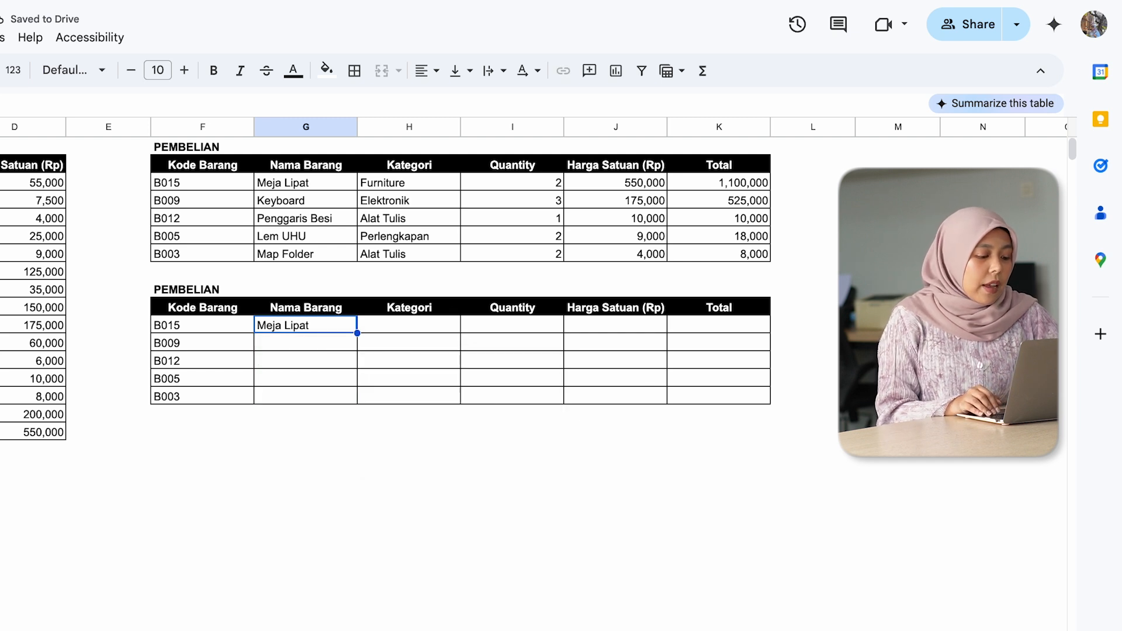
key(Down)
key(Up)
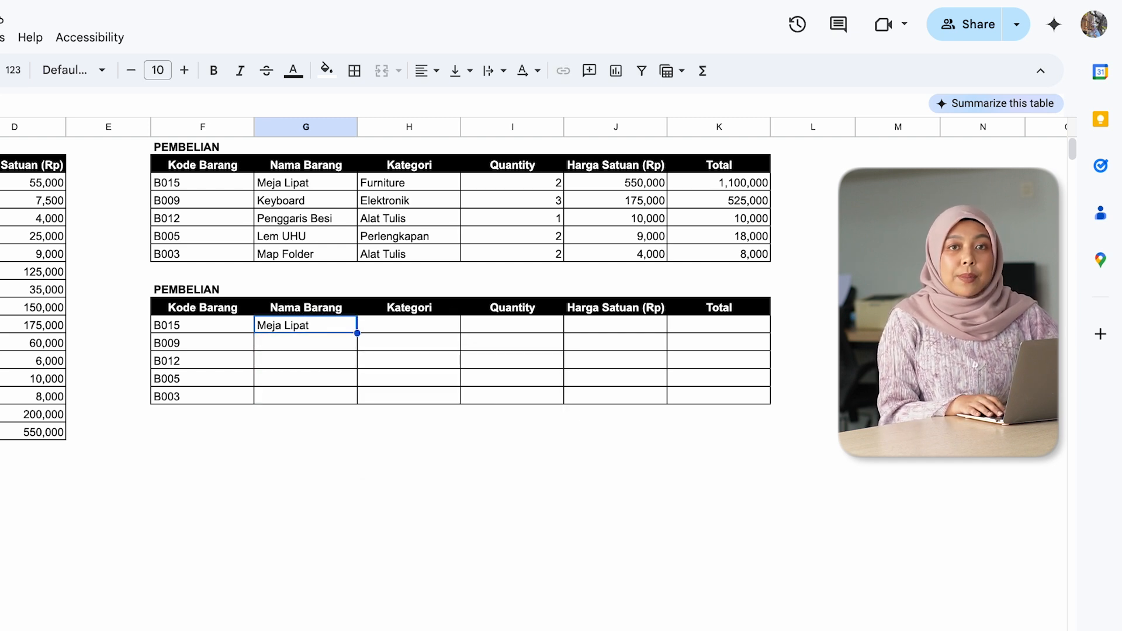
Fix the XLOOKUP ranges in G11 as $C$2:$C$17 and $A$2:$A$17, and copy the formula down to G15.
key(Return)
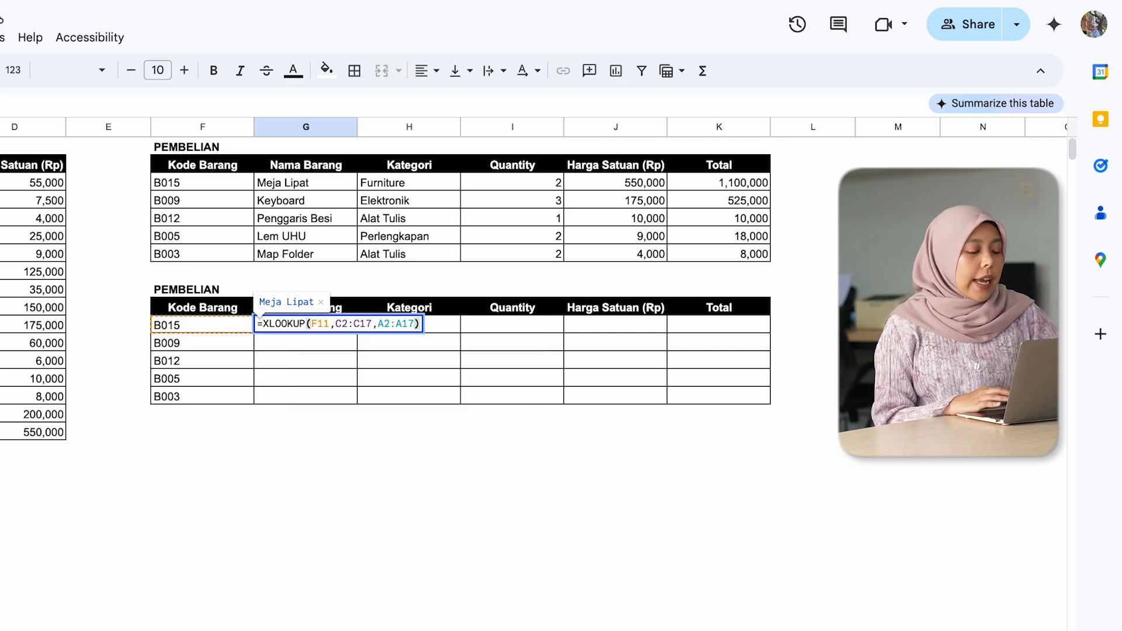
click(366, 324)
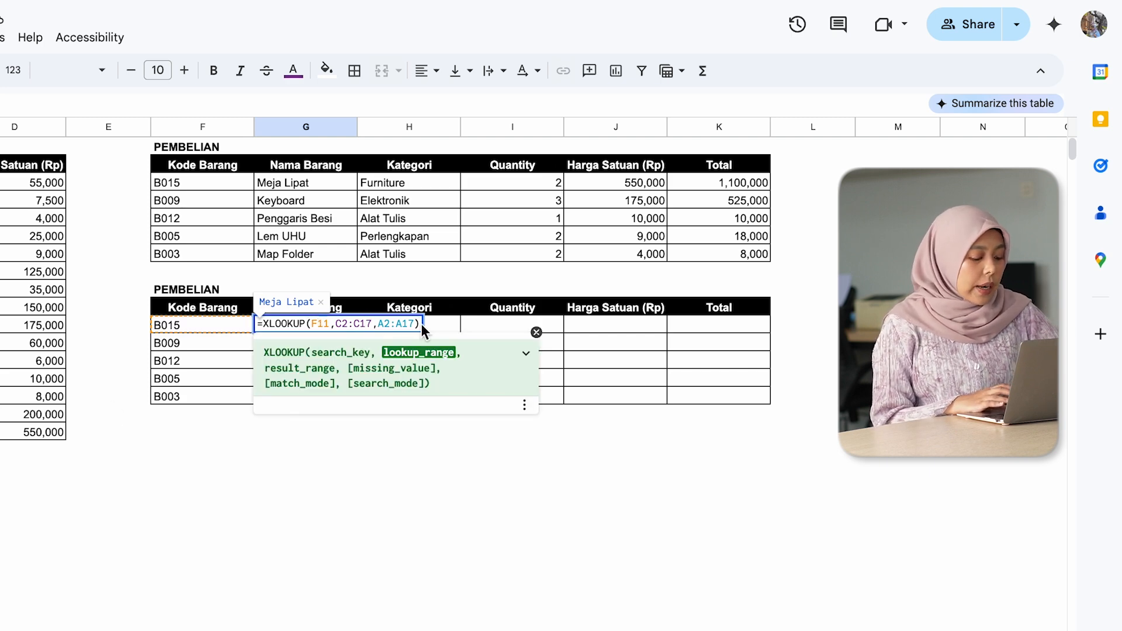
key(F4)
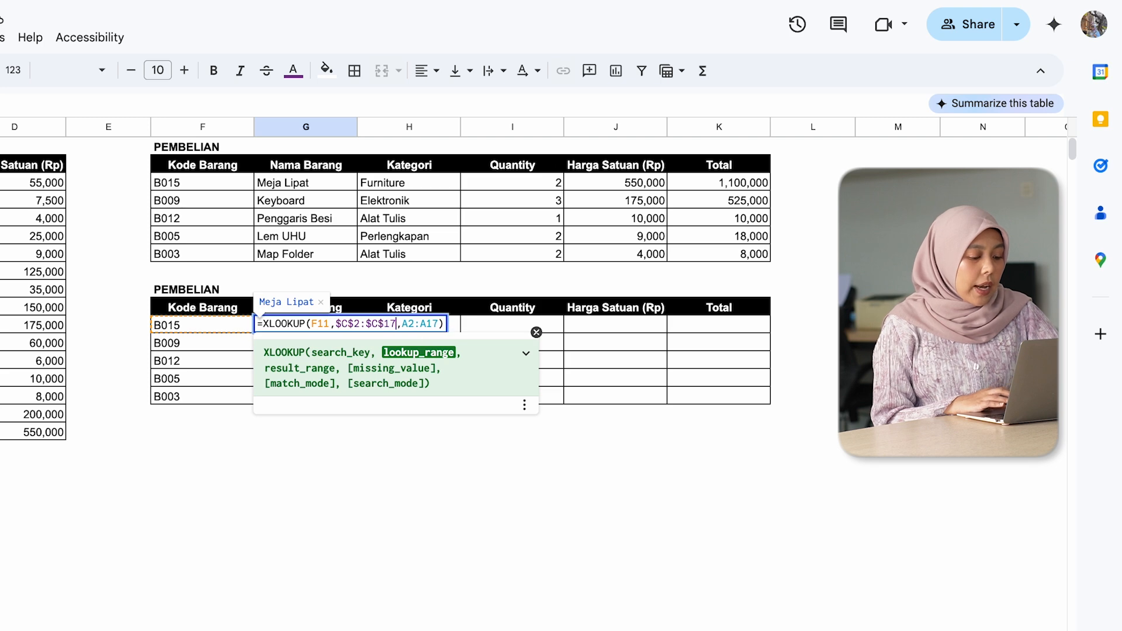
click(410, 319)
key(F4)
key(Return)
click(345, 325)
double_click(357, 333)
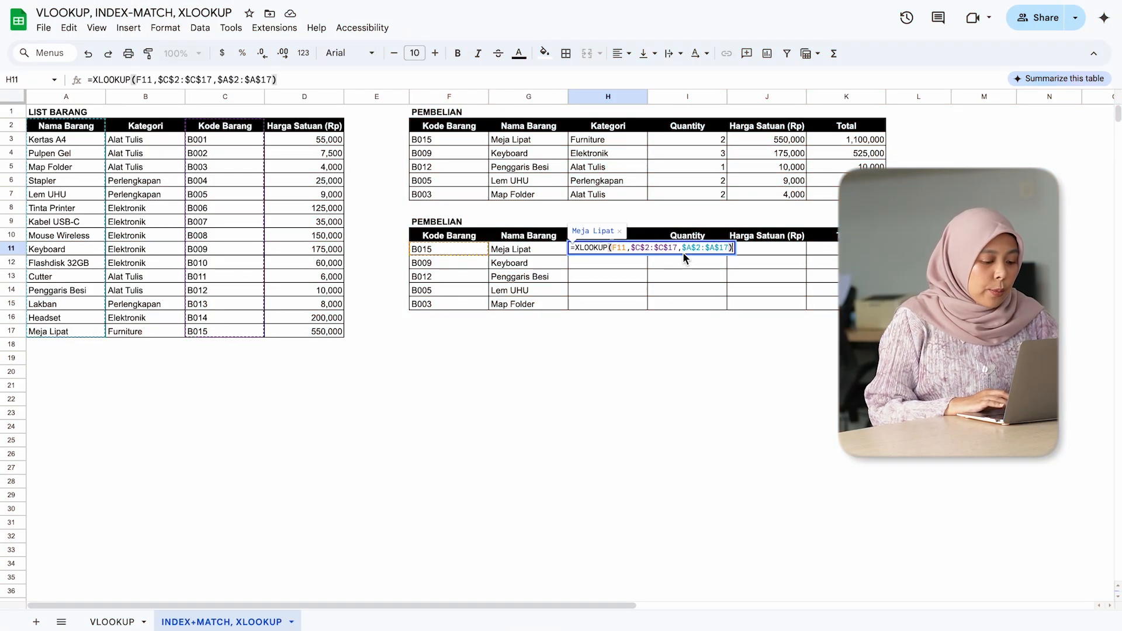
Replace the result range of the XLOOKUP formula in H11 with $B$2:$B$17 and enter the formula.
double_click(682, 248)
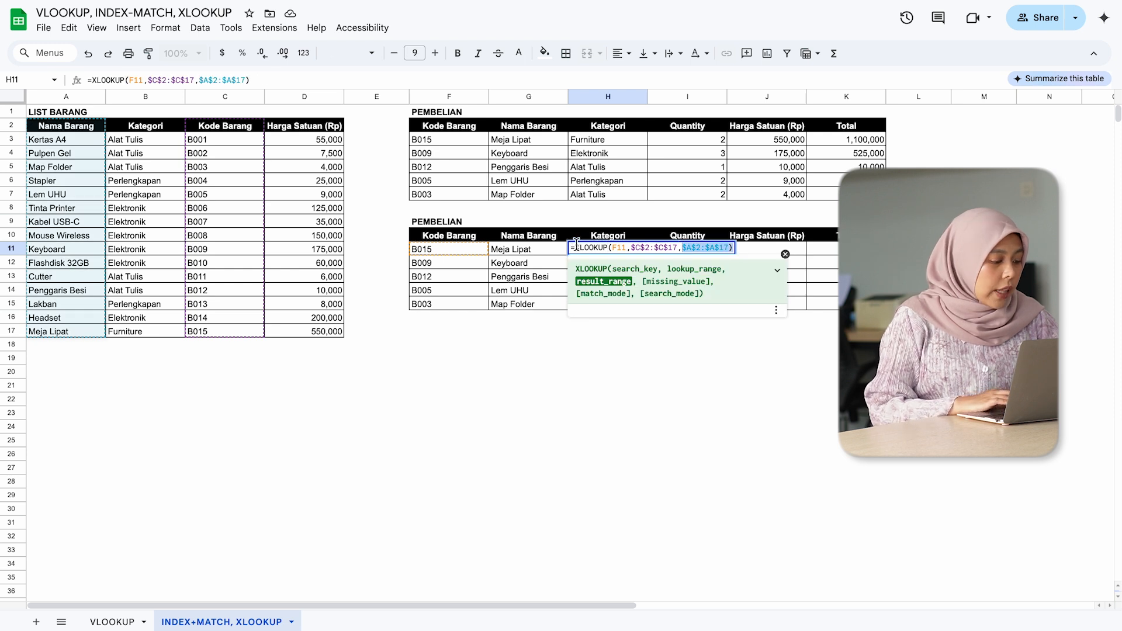
key(BackSpace)
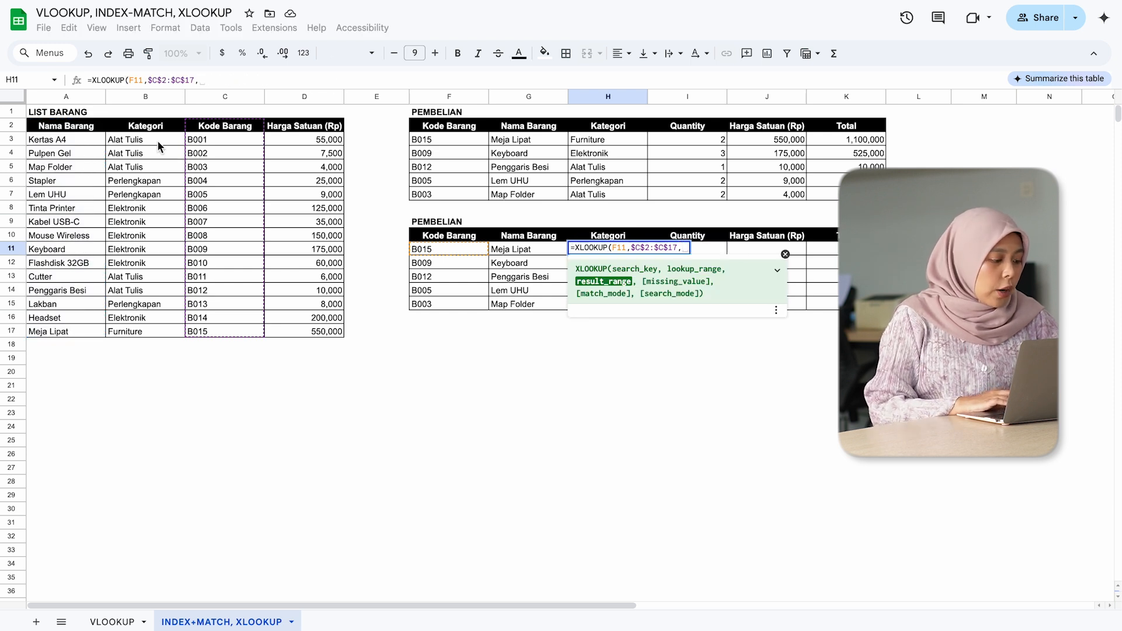
drag(161, 125, 163, 331)
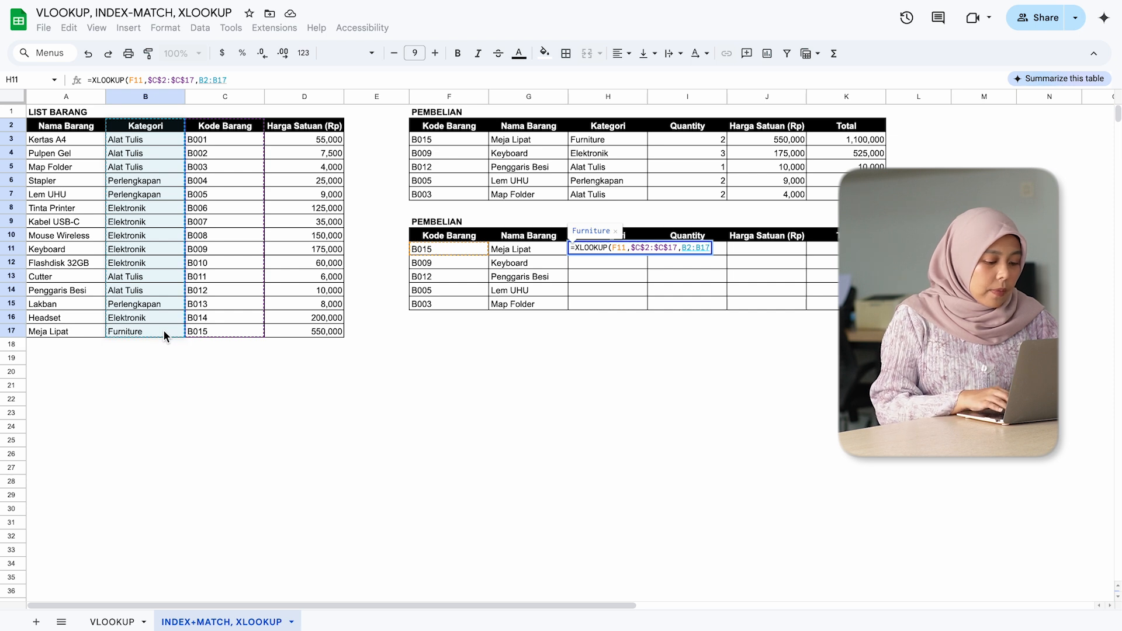
key(F4)
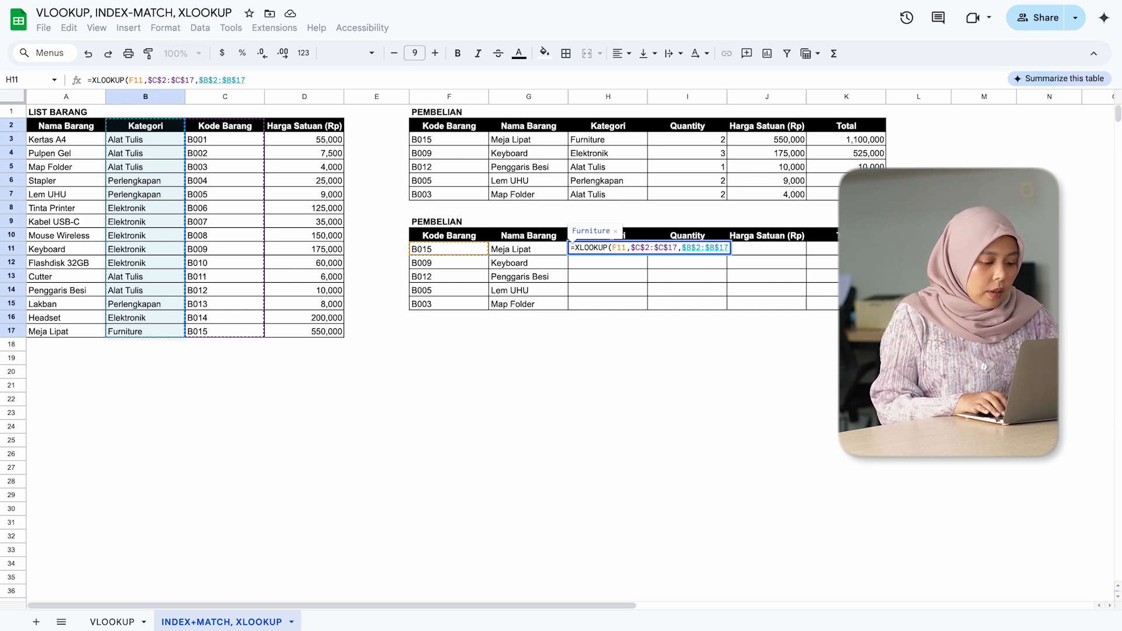
key(Return)
Copy the Kategori XLOOKUP formula from H11 down to H12:H15.
key(shift+Down)
key(shift+Down)
key(shift+Down)
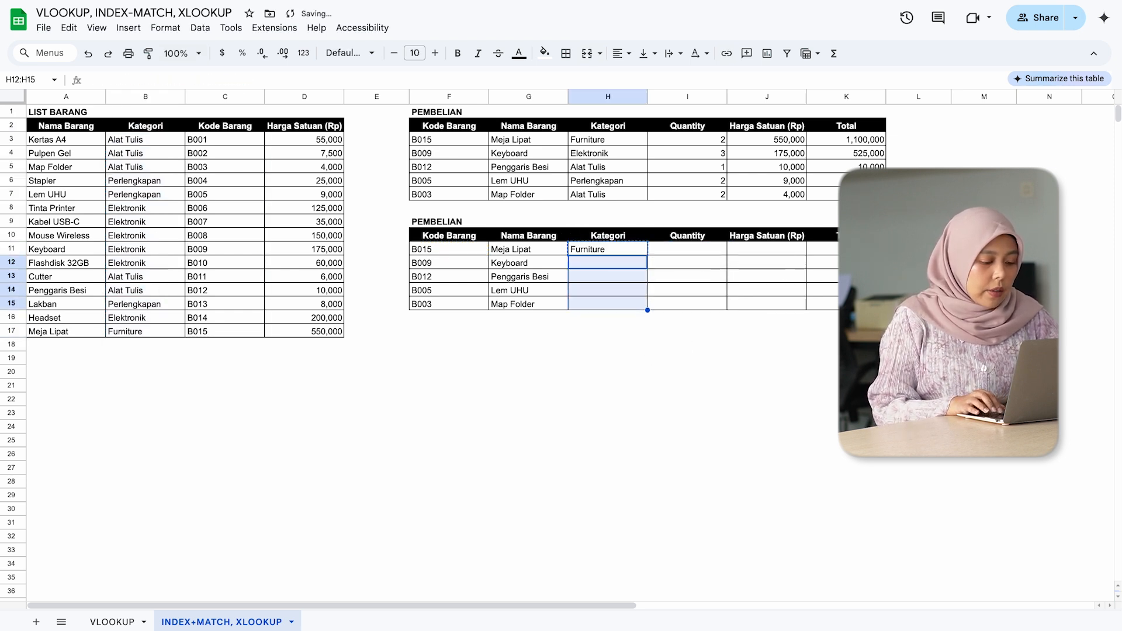
text(Elektronik Alat Tulis Perlengkapan Alat Tulis)
key(Up)
key(Right)
key(Right)
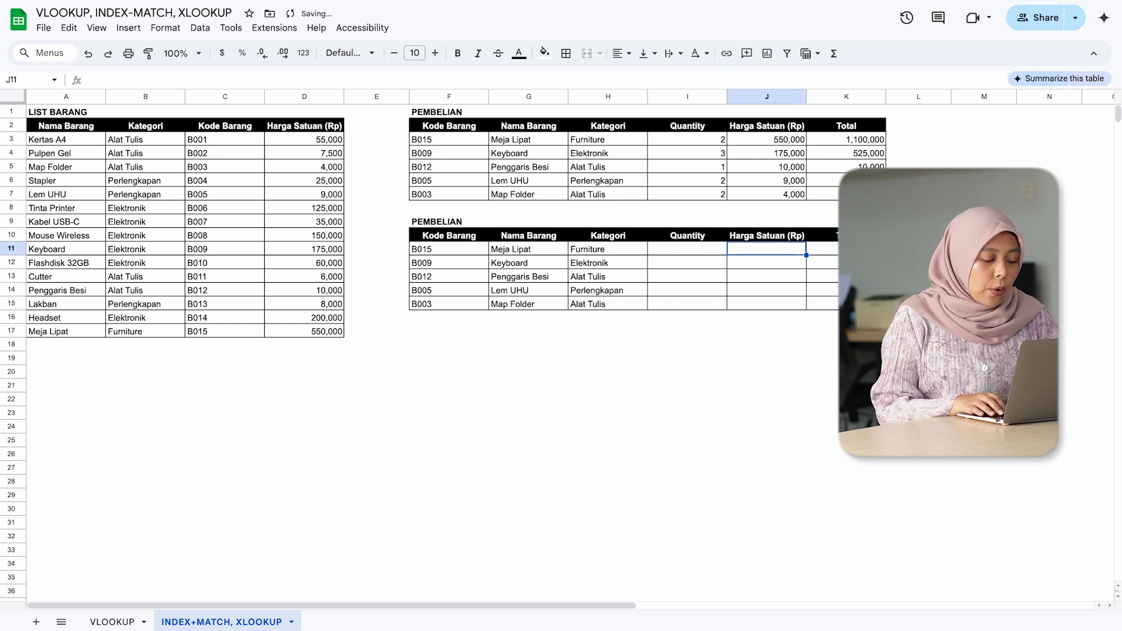
key(Left)
key(Left)
key(ctrl+c)
key(Right)
key(Right)
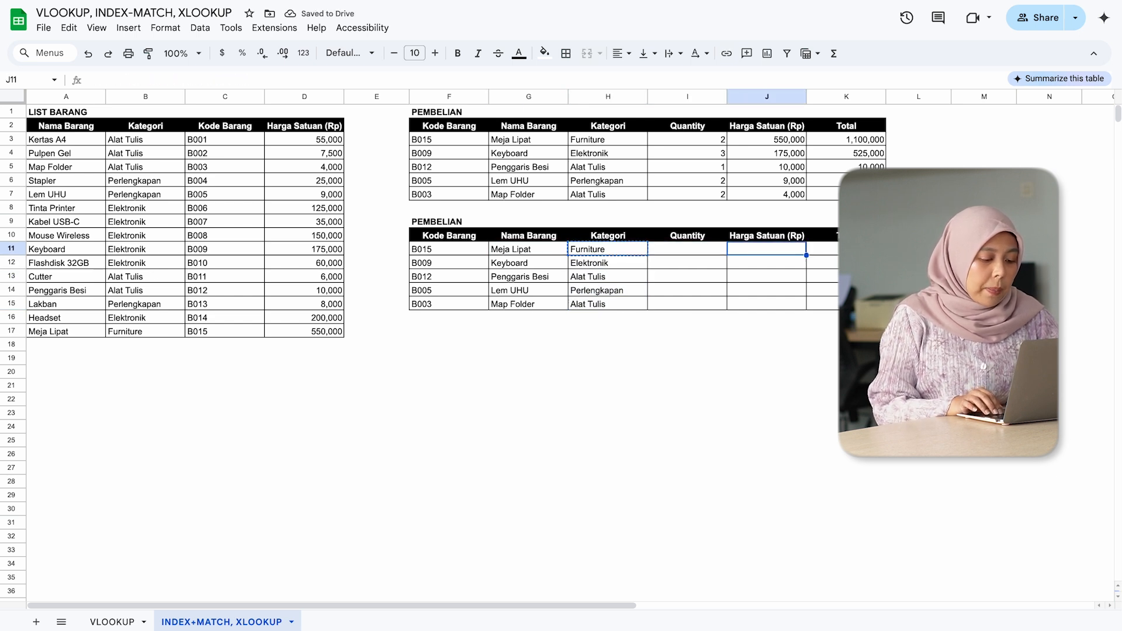
key(Return)
key(ctrl+v)
key(BackSpace)
key(BackSpace)
key(BackSpace)
key(BackSpace)
key(BackSpace)
key(BackSpace)
key(BackSpace)
key(BackSpace)
key(BackSpace)
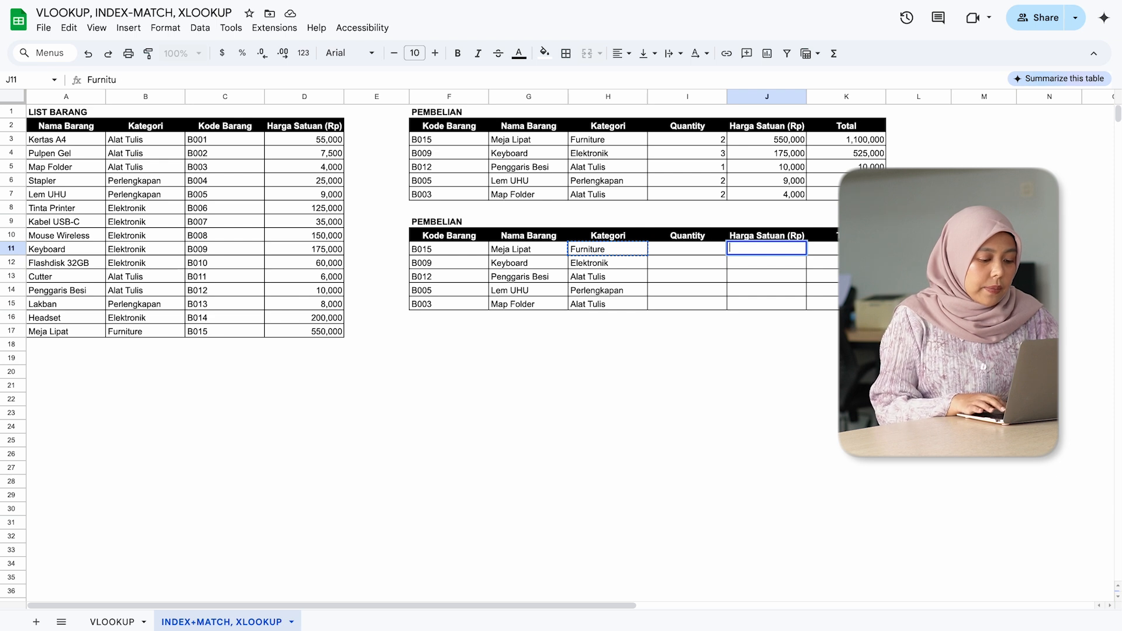
key(Escape)
Copy the XLOOKUP formula text from H11 into the Harga Satuan (Rp) cell J11.
key(Left)
key(Left)
key(Return)
key(Return)
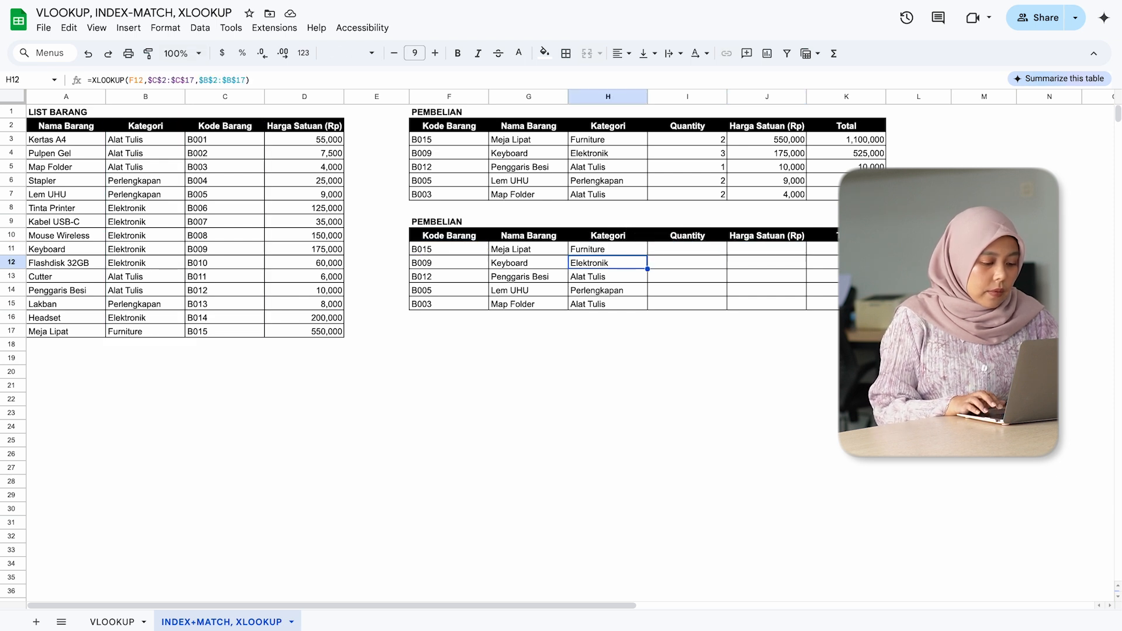
key(Right)
key(Up)
key(Right)
key(Return)
key(ctrl+v)
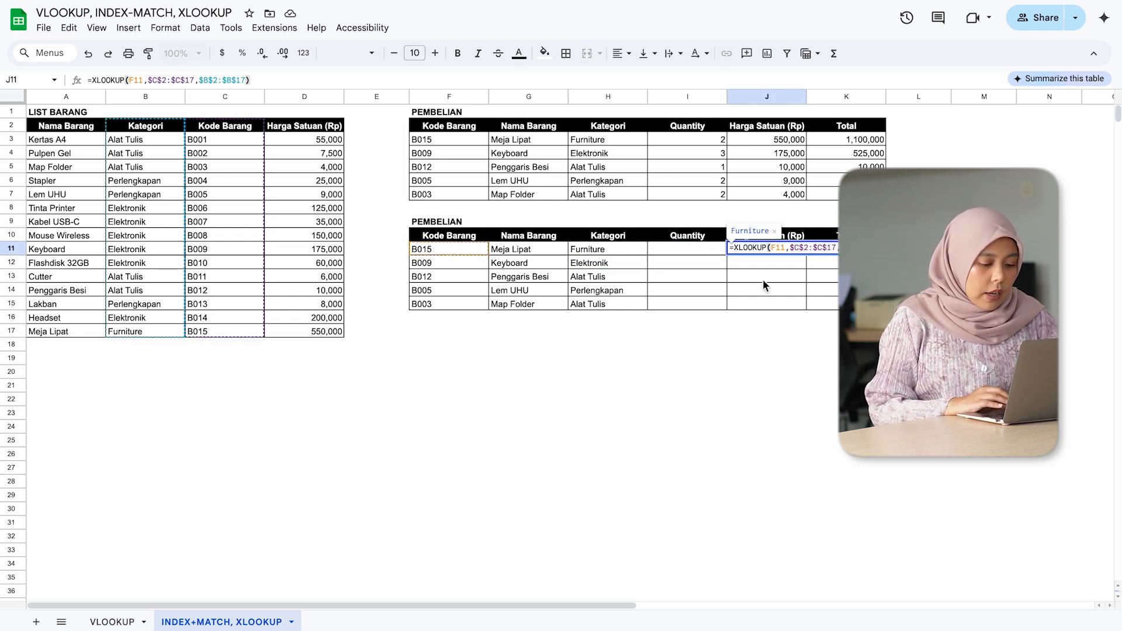
Change the result range of the J11 formula to $D$2:$D$17 and autofill the formula down to J15.
key(Left)
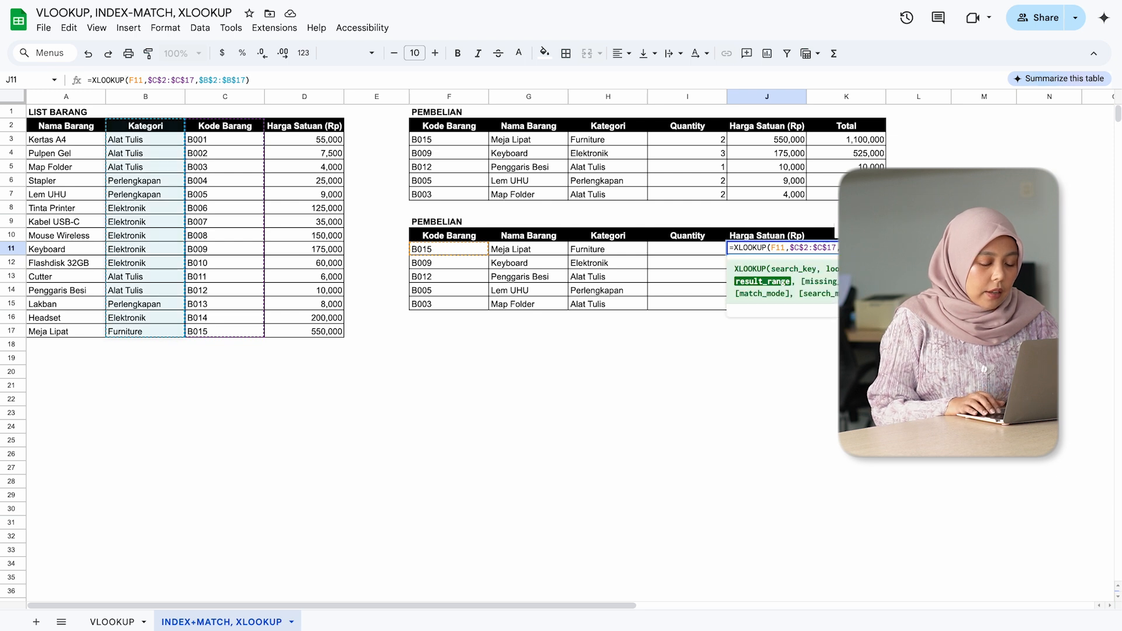
key(BackSpace)
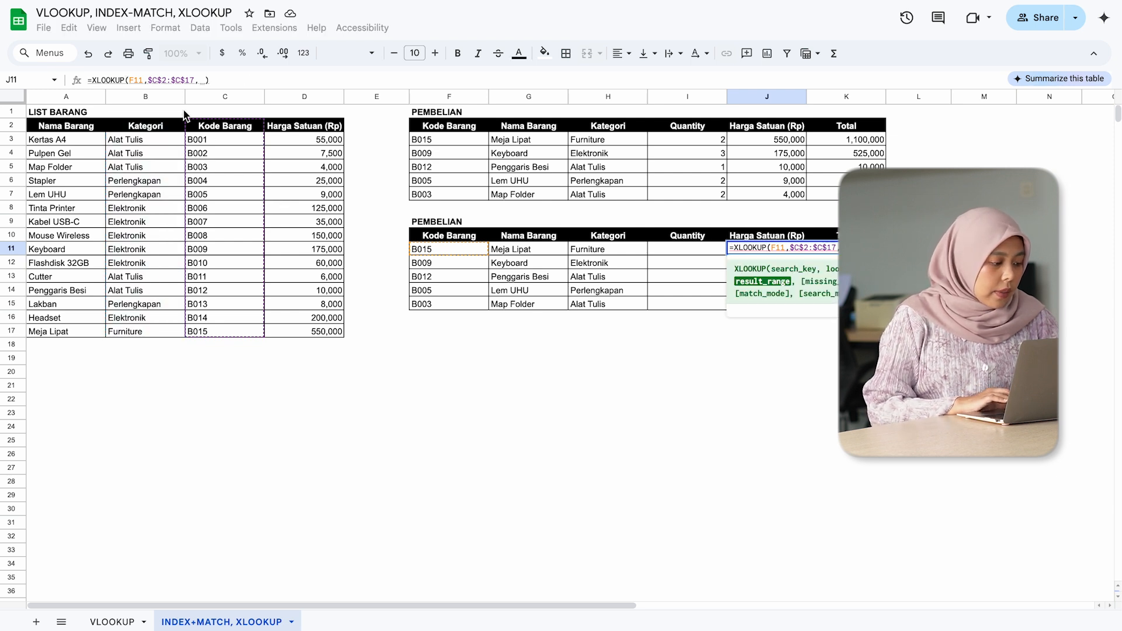
drag(306, 125, 306, 332)
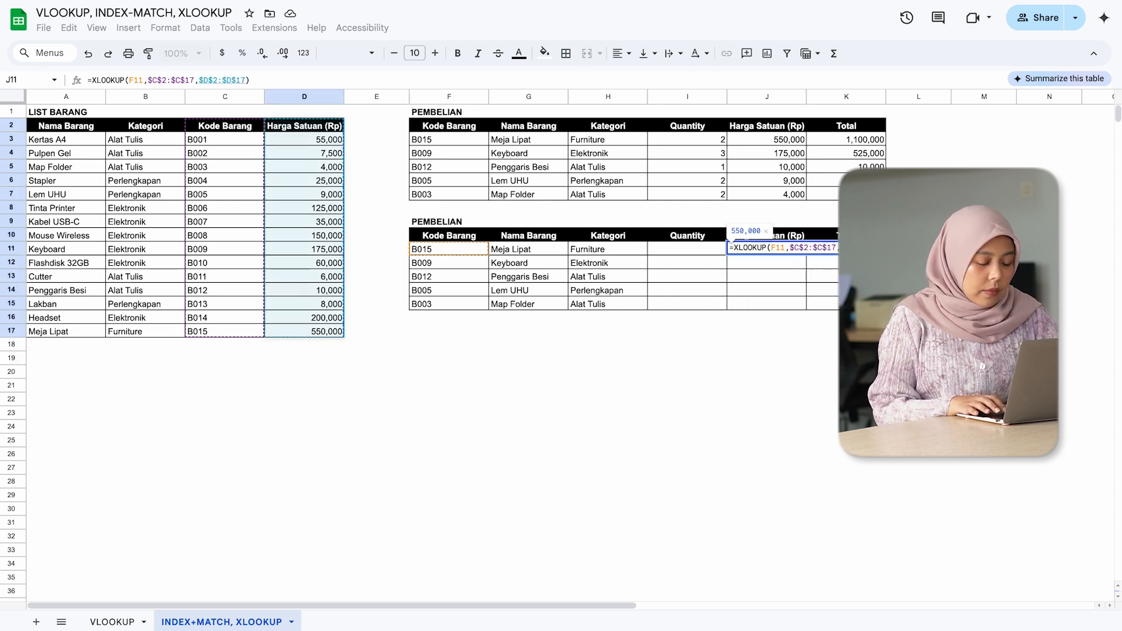
key(Return)
key(super+Return)
key(Up)
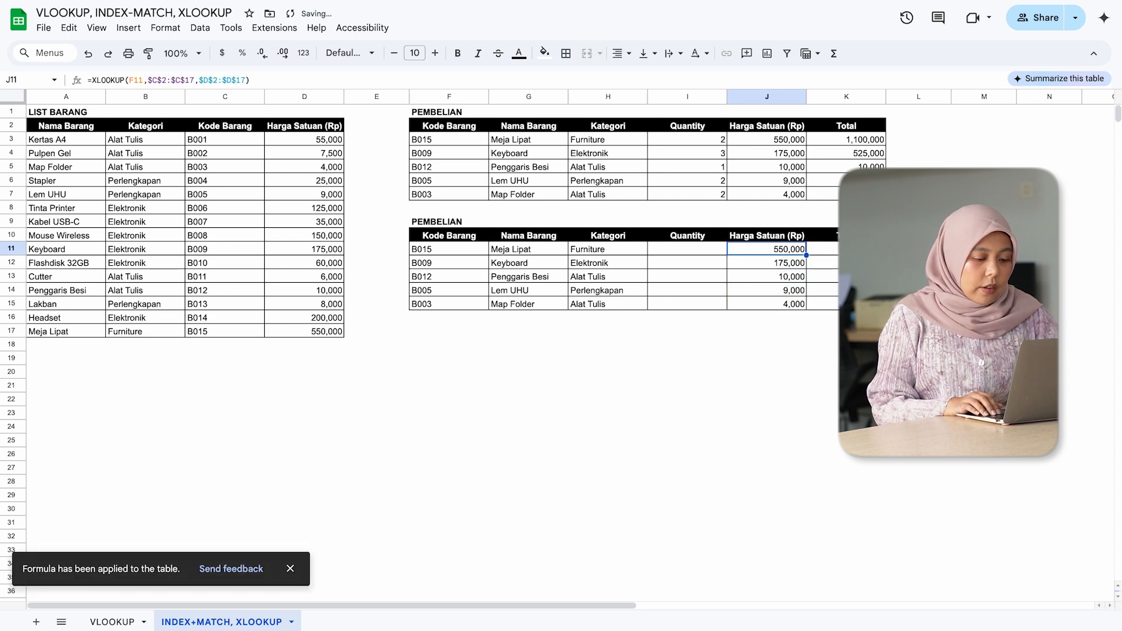
Copy the Quantity values from I3:I7 of the upper PEMBELIAN table into I11:I15 of the lower one.
key(Right)
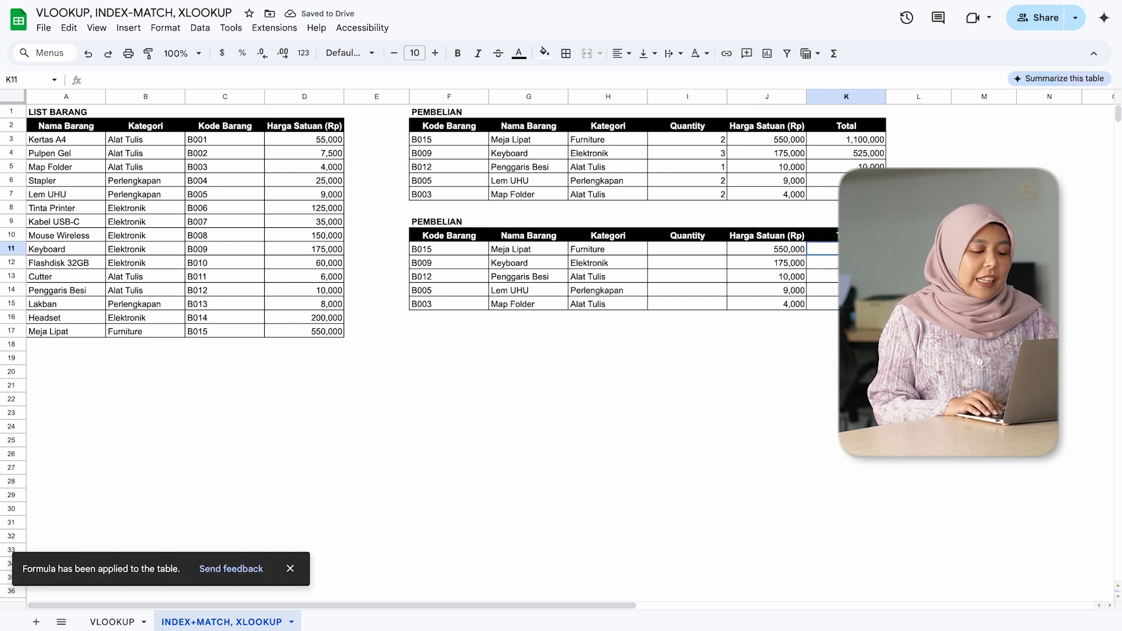
key(Left)
key(Left)
key(Up)
key(Up)
key(Up)
key(Up)
key(Up)
key(Up)
key(Up)
key(Up)
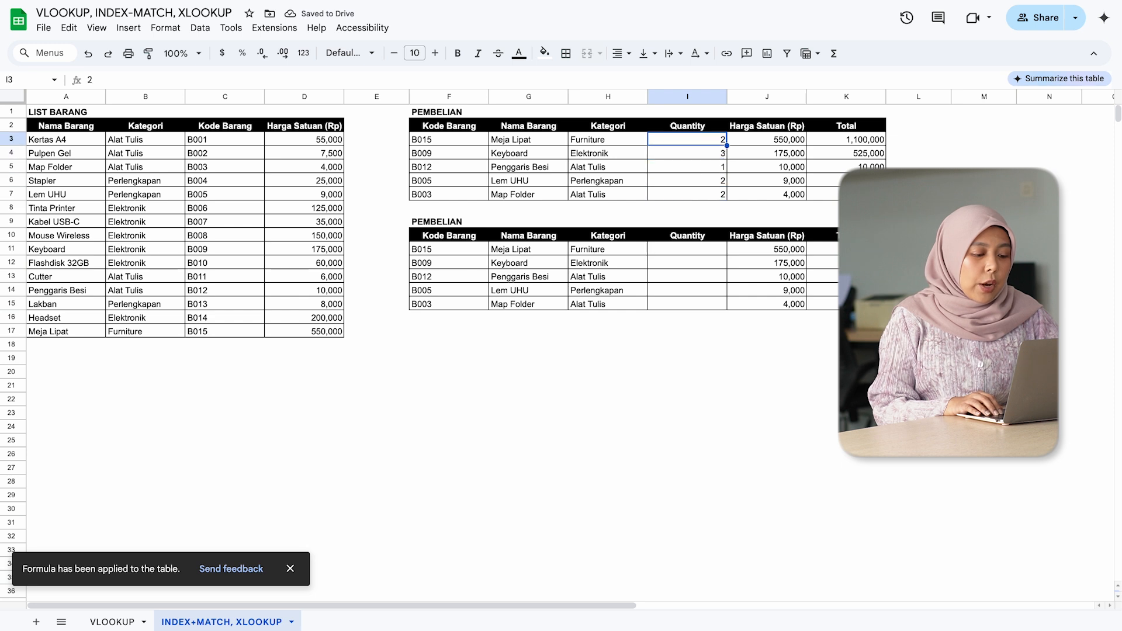
key(shift+Down)
key(shift+Down)
key(shift+Down)
key(shift+Down)
key(ctrl+c)
click(697, 252)
key(ctrl+v)
Copy the Total formulas from K3:K7 into the lower PEMBELIAN table, starting at K11.
click(880, 138)
key(shift+Down)
key(shift+Down)
key(shift+Down)
key(shift+Down)
key(ctrl+c)
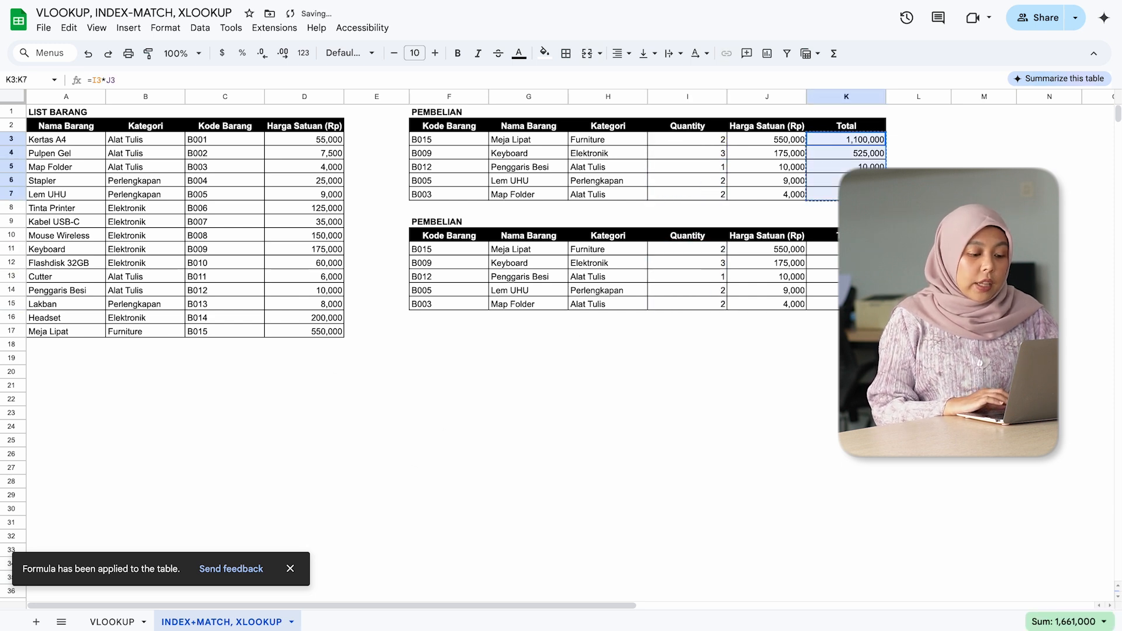
click(846, 249)
key(ctrl+v)
key(Down)
click(821, 249)
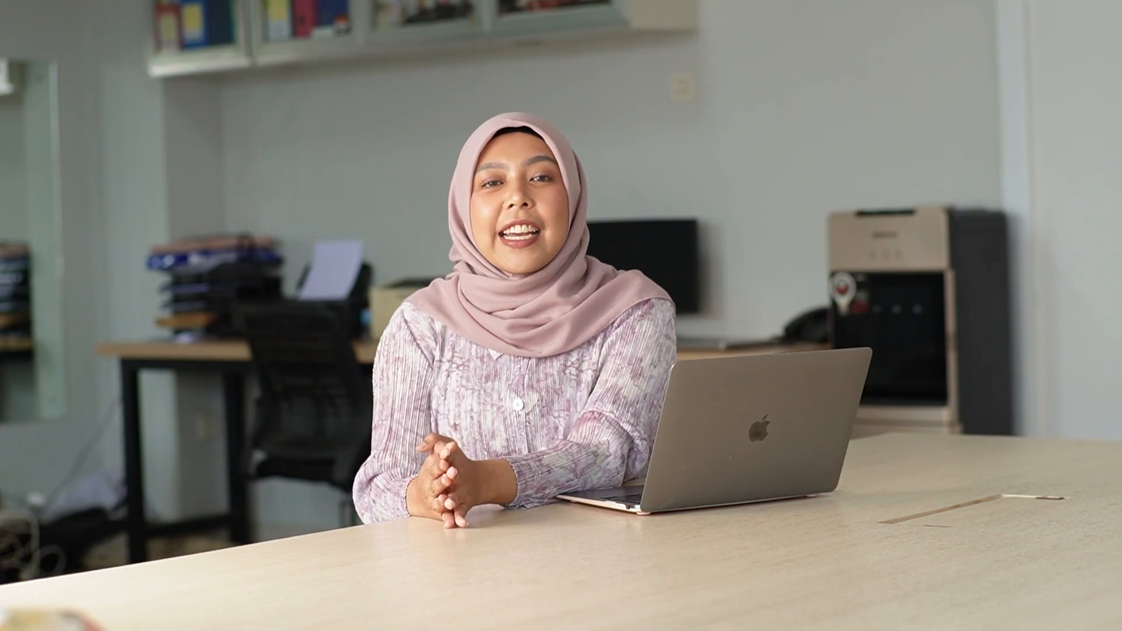